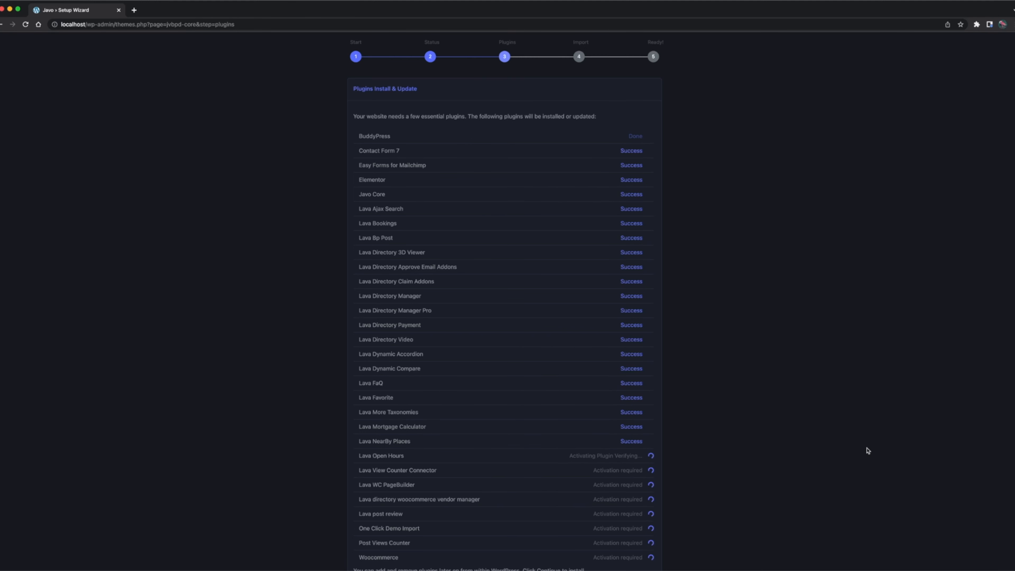
scroll(867, 451, down, 2)
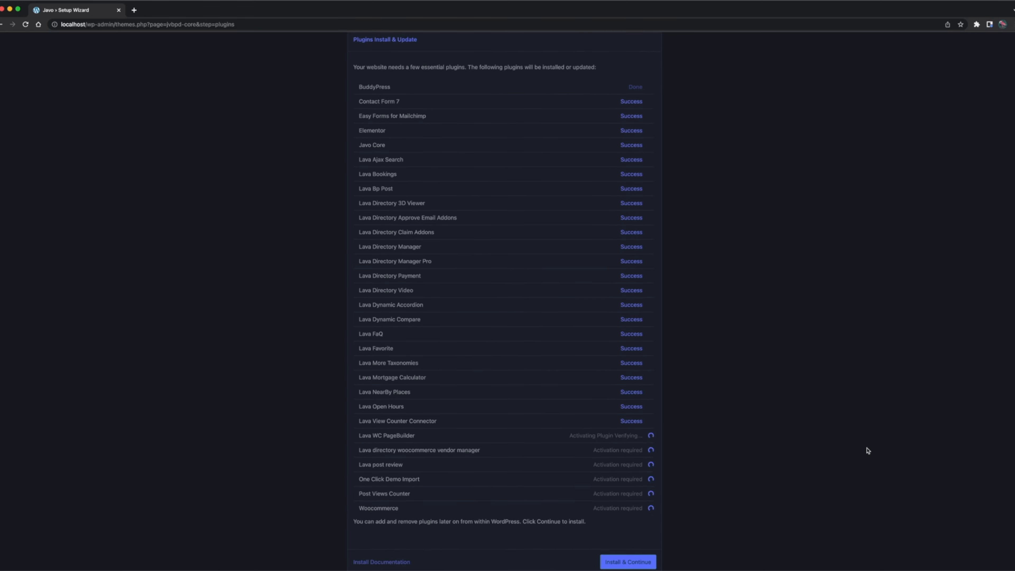
scroll(868, 450, down, 1)
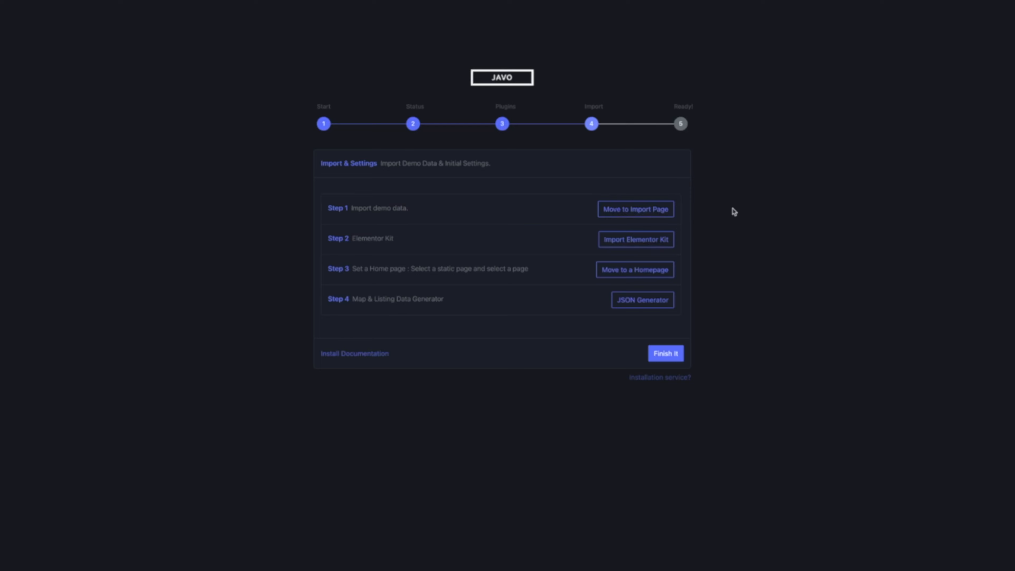
Open the demo import page from the setup wizard and import the Car, Automobile demo without selecting any recommended plugins.
click(635, 209)
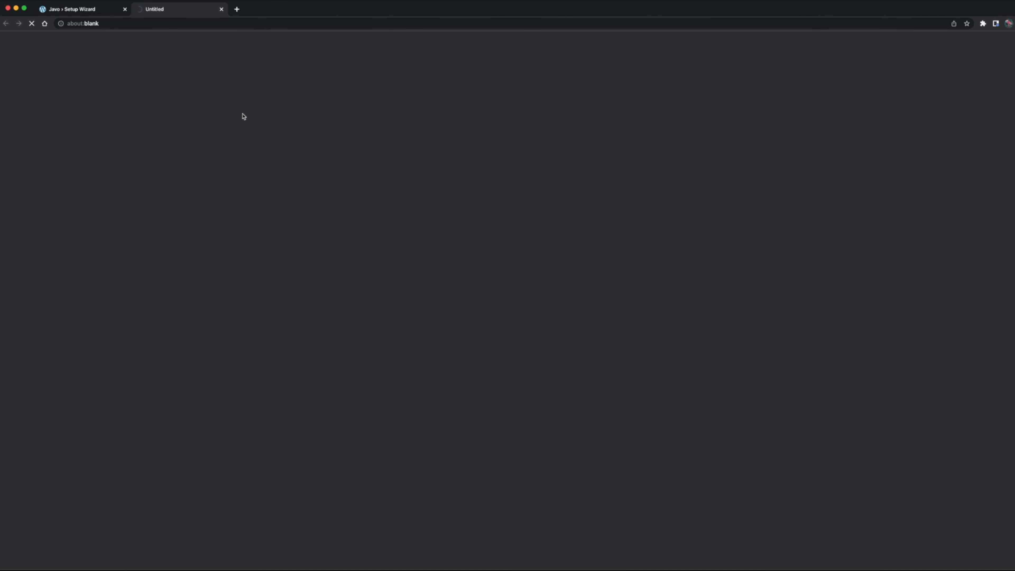
scroll(699, 258, down, 2)
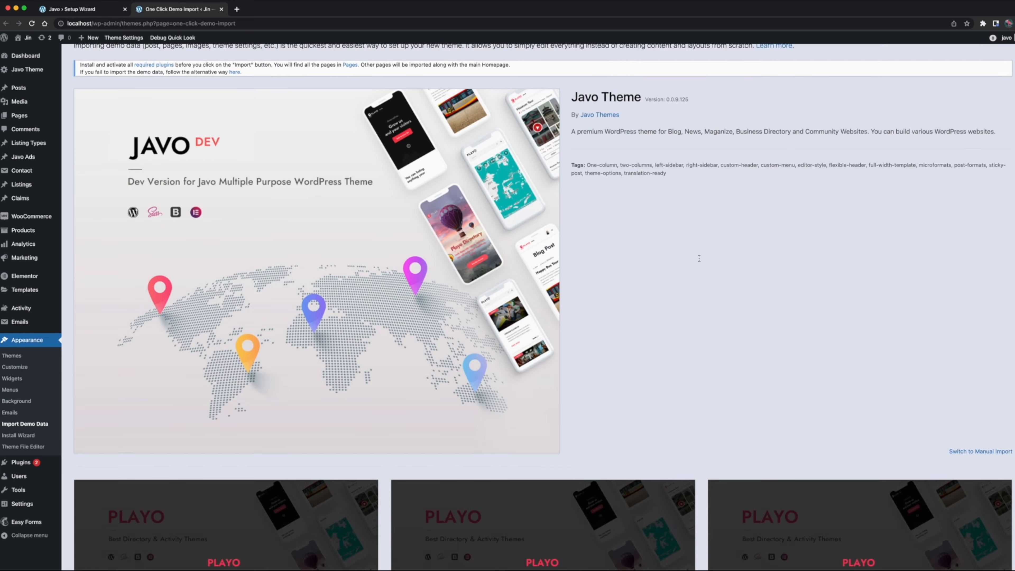
scroll(699, 258, down, 5)
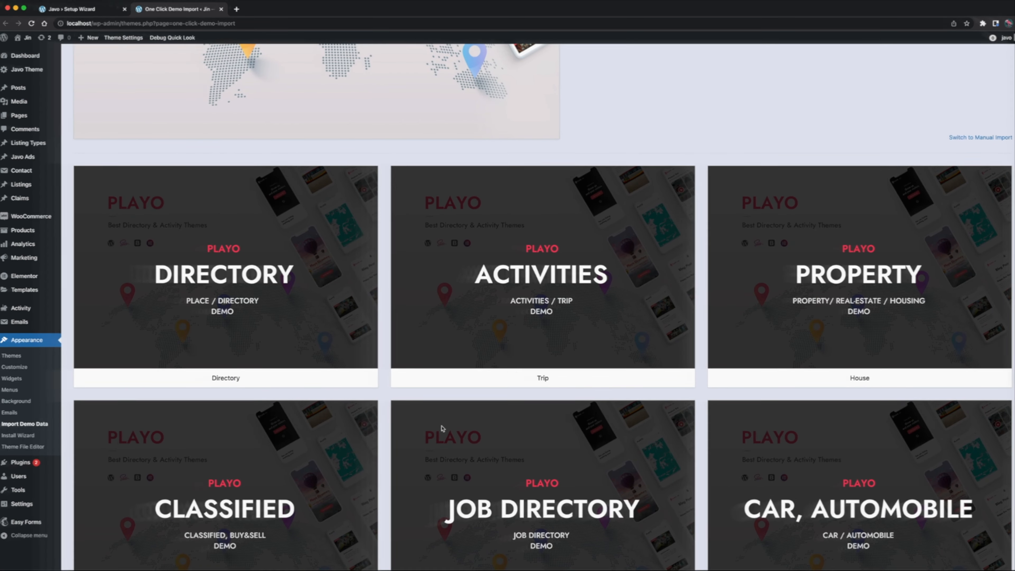
scroll(442, 428, down, 6)
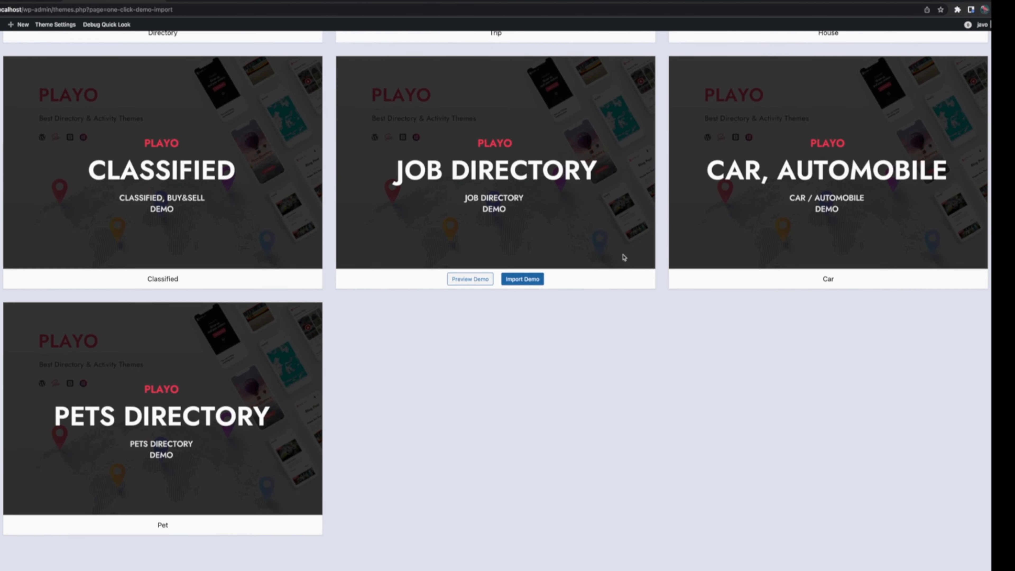
scroll(624, 257, up, 8)
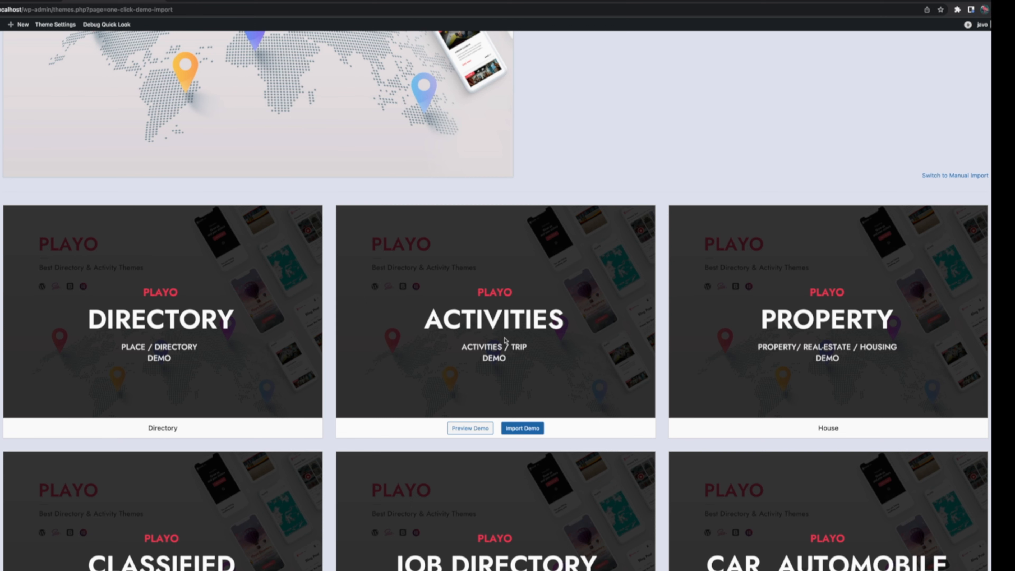
scroll(506, 340, down, 3)
scroll(505, 341, down, 3)
scroll(500, 400, up, 6)
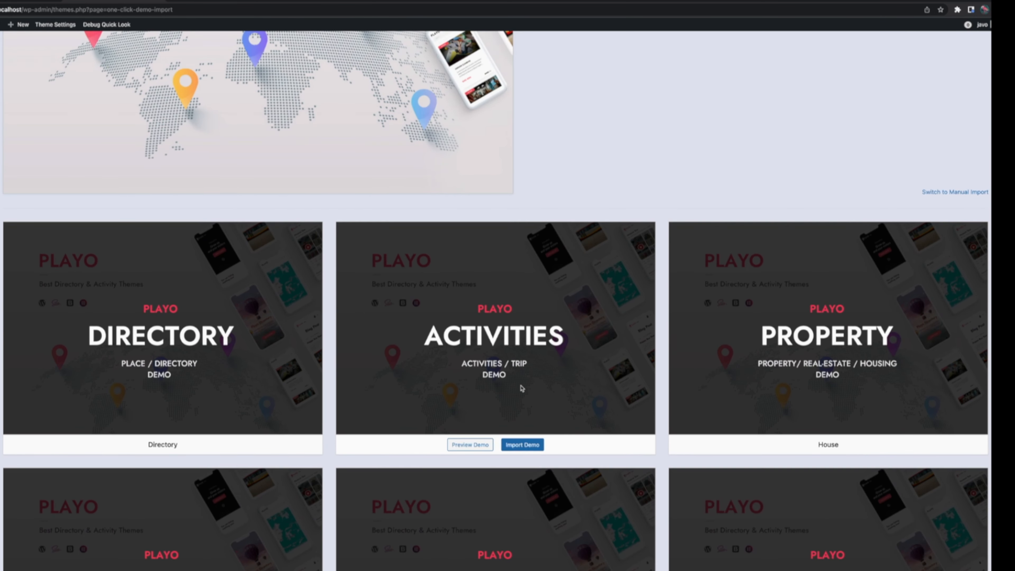
scroll(499, 403, down, 8)
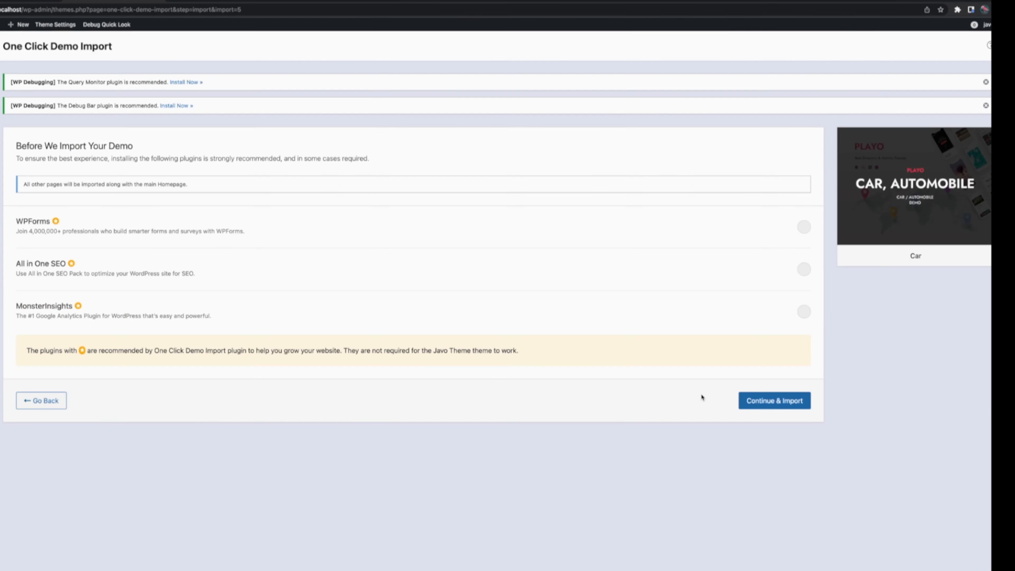
click(794, 401)
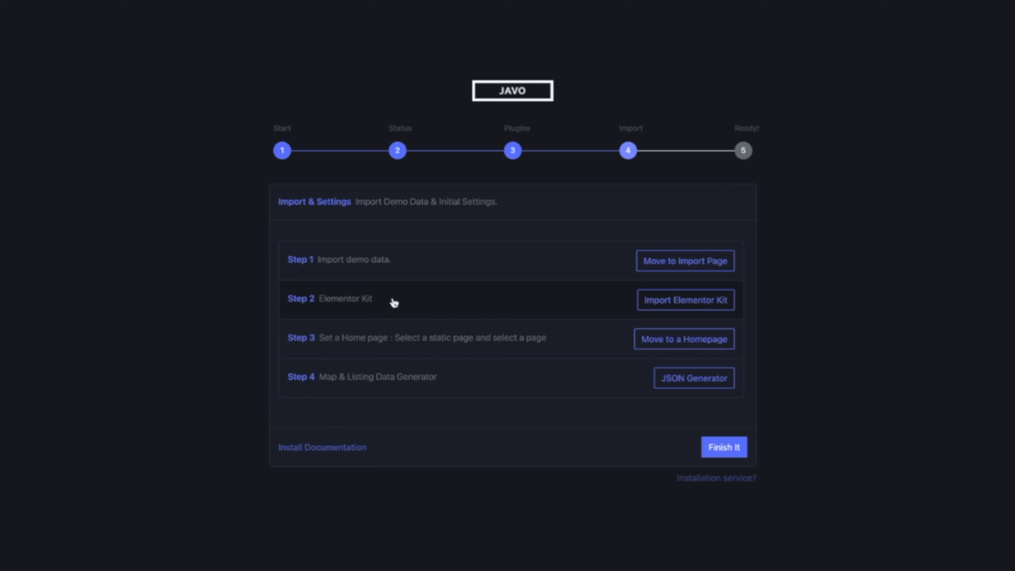
Import the Elementor template kit from playo-elementor-kit.zip, keeping the already installed Elementor plugin.
click(393, 300)
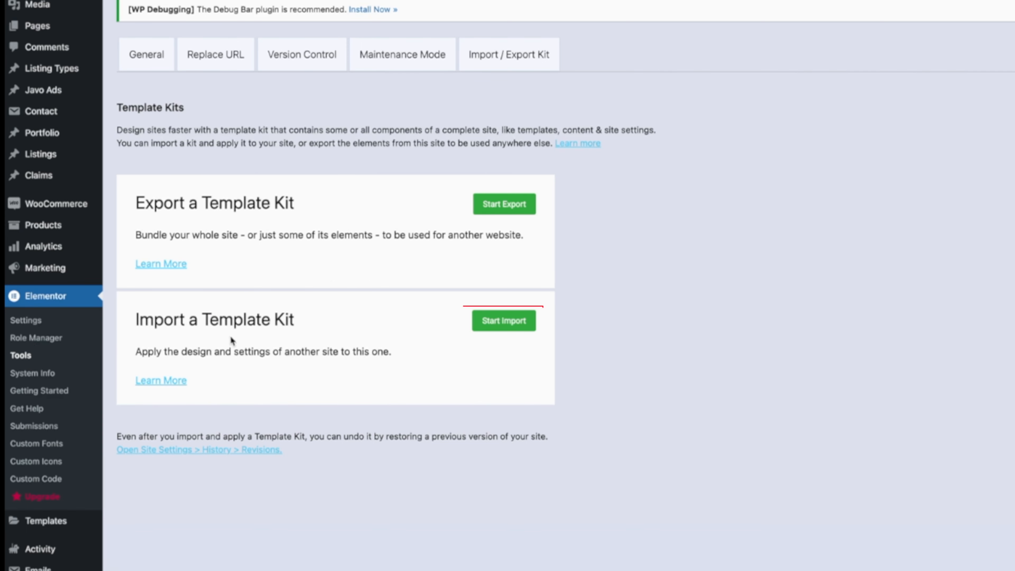
click(521, 323)
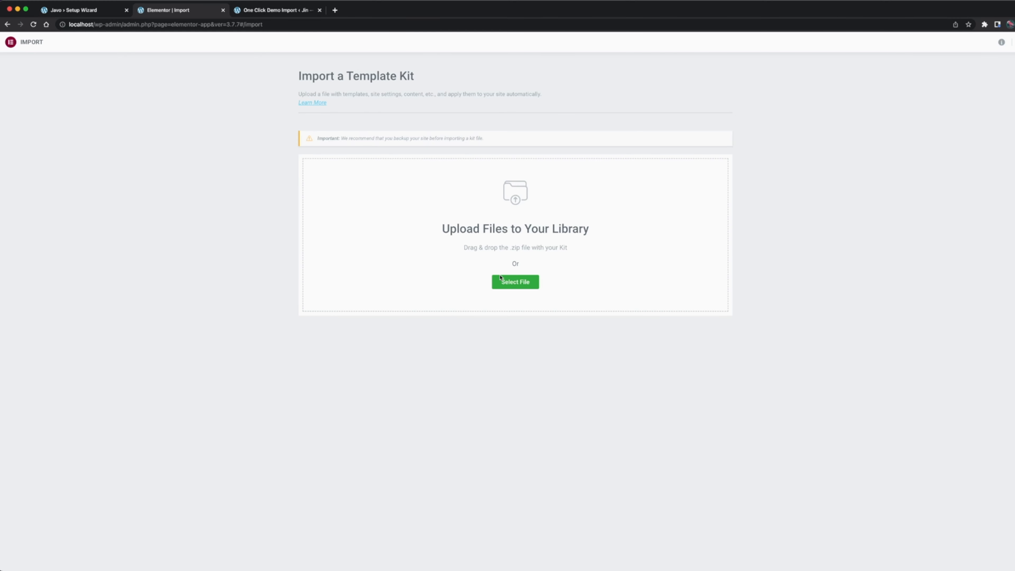
click(500, 277)
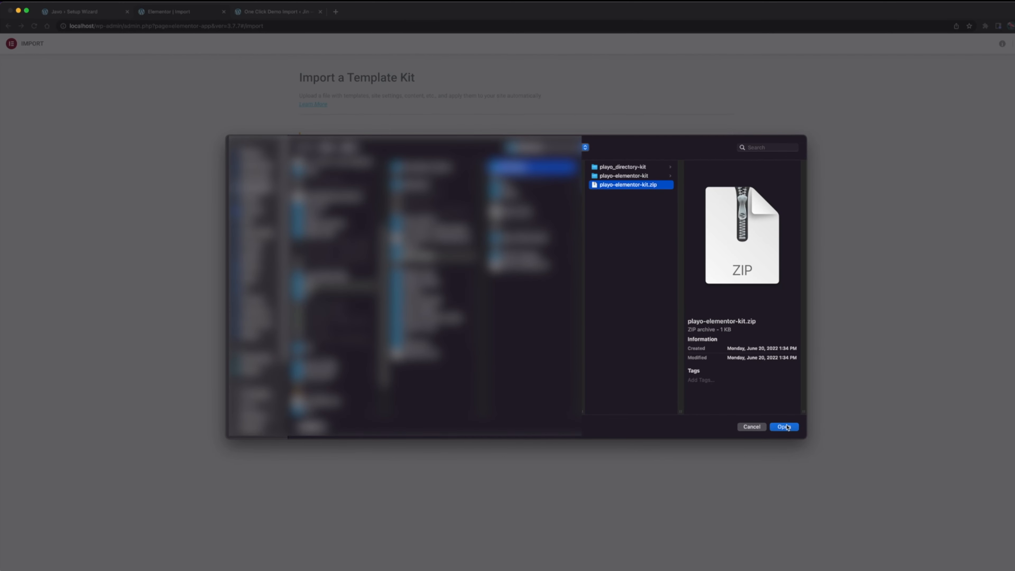
click(784, 427)
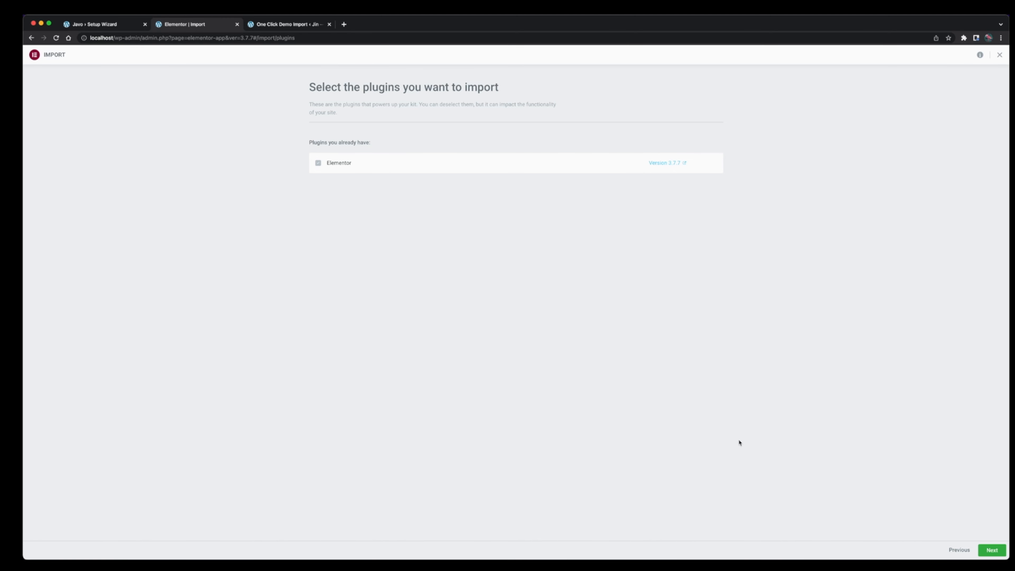
click(992, 550)
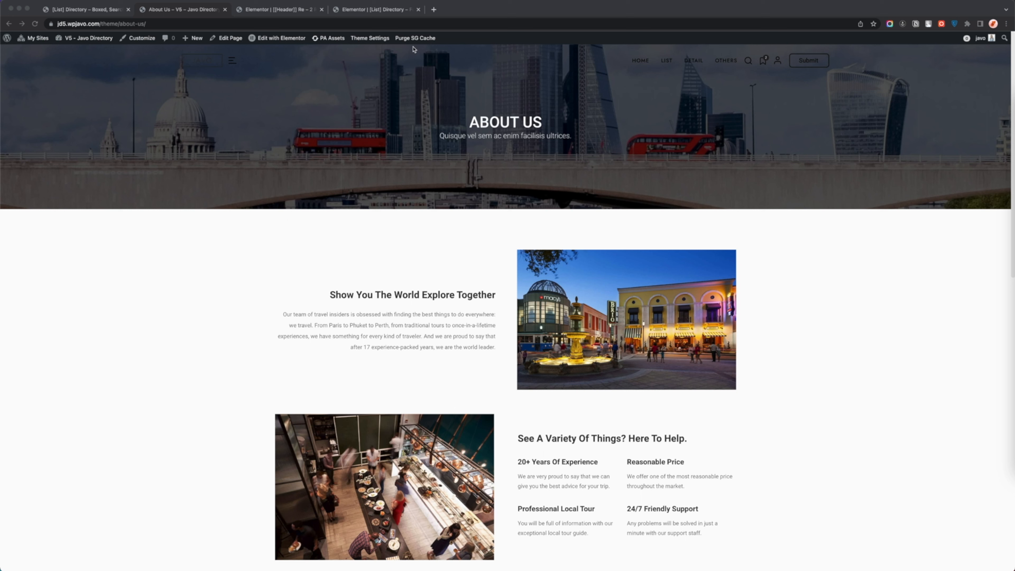
Edit the About Us page with Elementor and set the default page layout to Elementor Full Width in the site-wide layout settings.
click(280, 38)
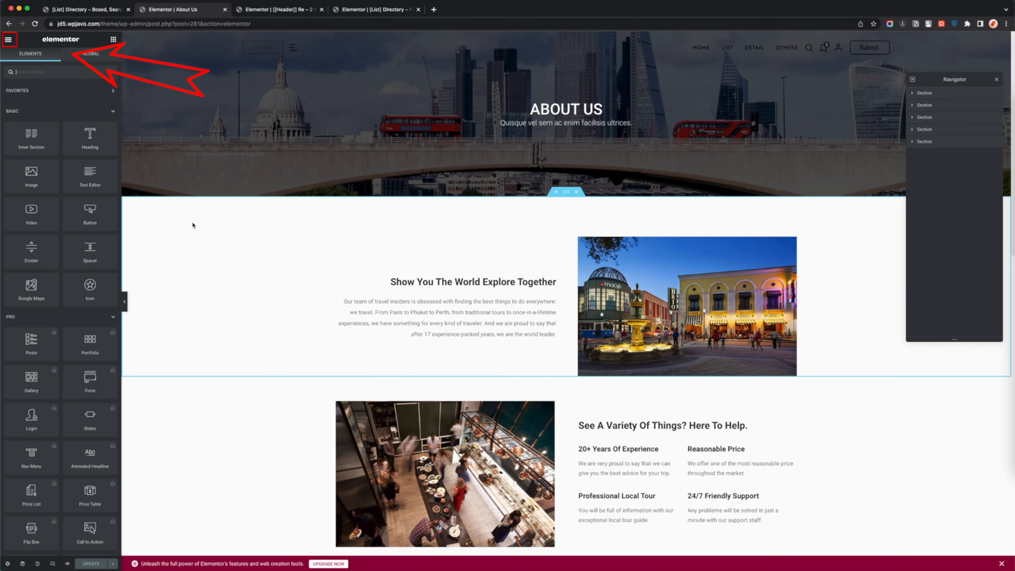
click(8, 40)
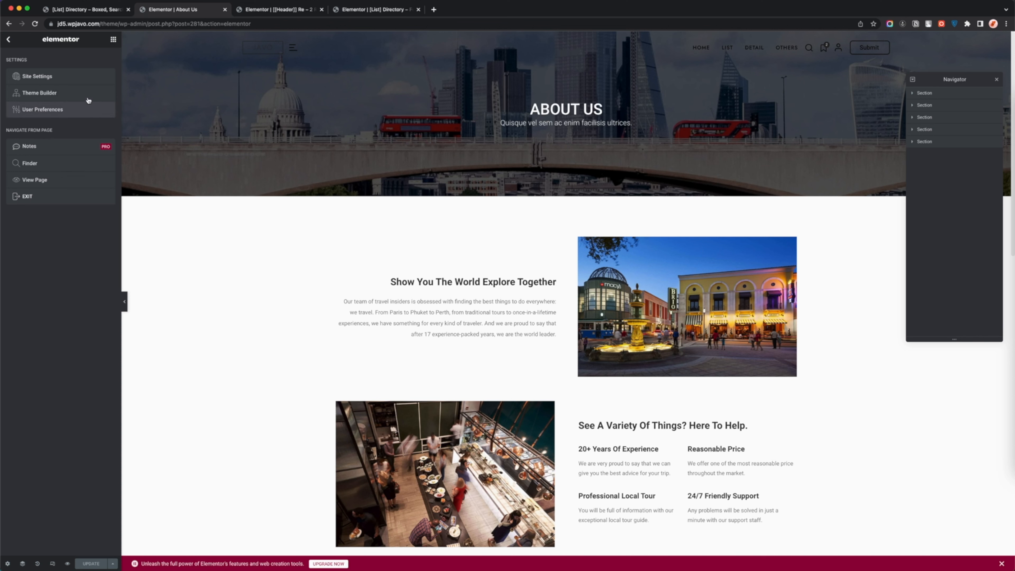
click(87, 82)
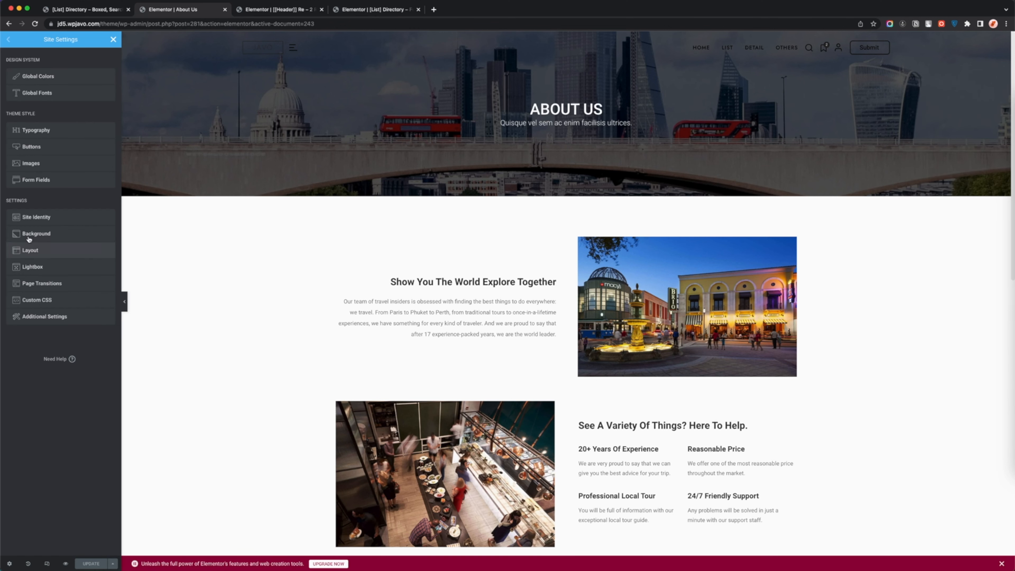
click(74, 255)
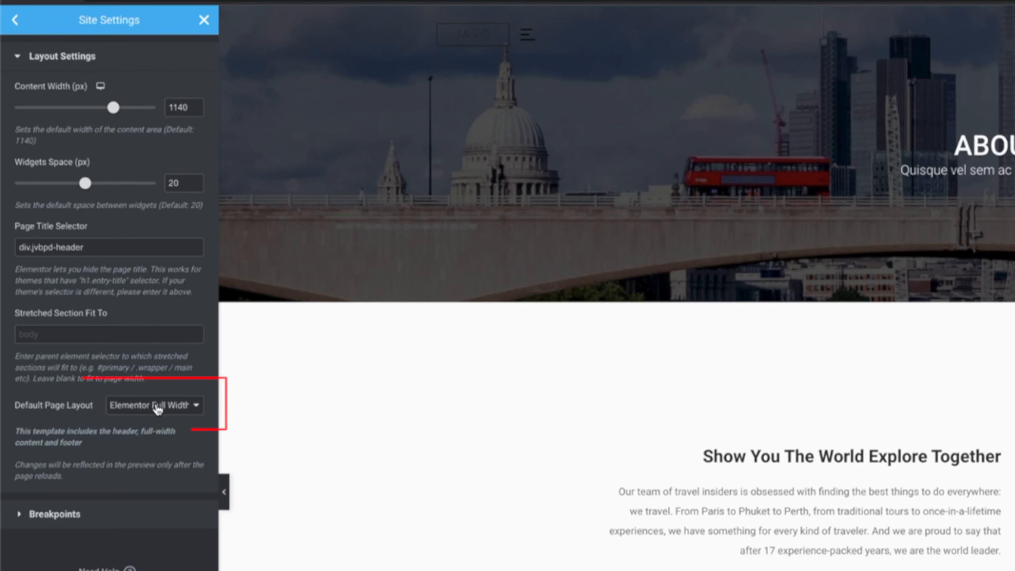
click(158, 406)
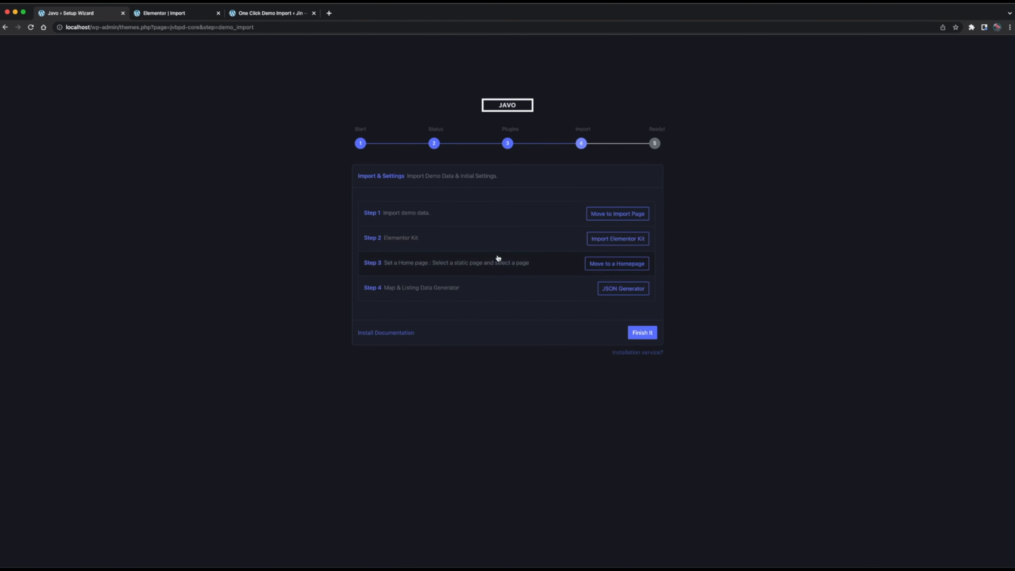
Set the site's homepage to the static page Home 2 and save the reading settings.
click(544, 265)
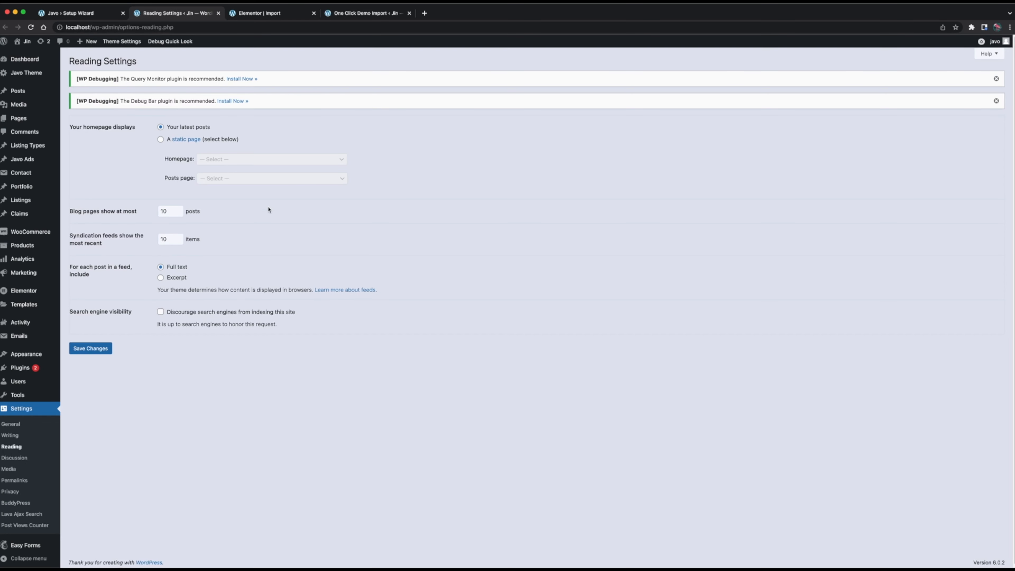
click(211, 140)
click(303, 113)
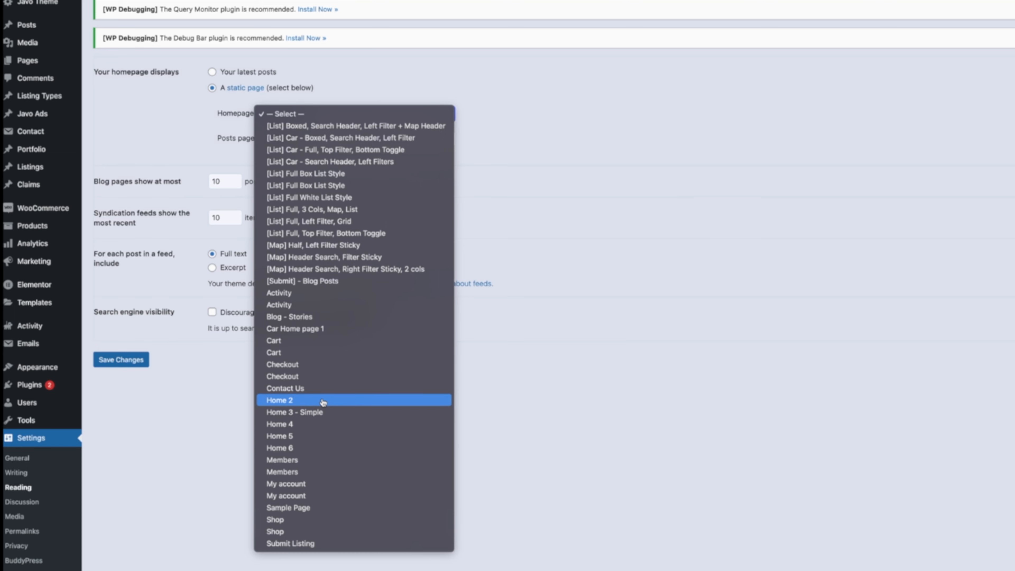
click(246, 380)
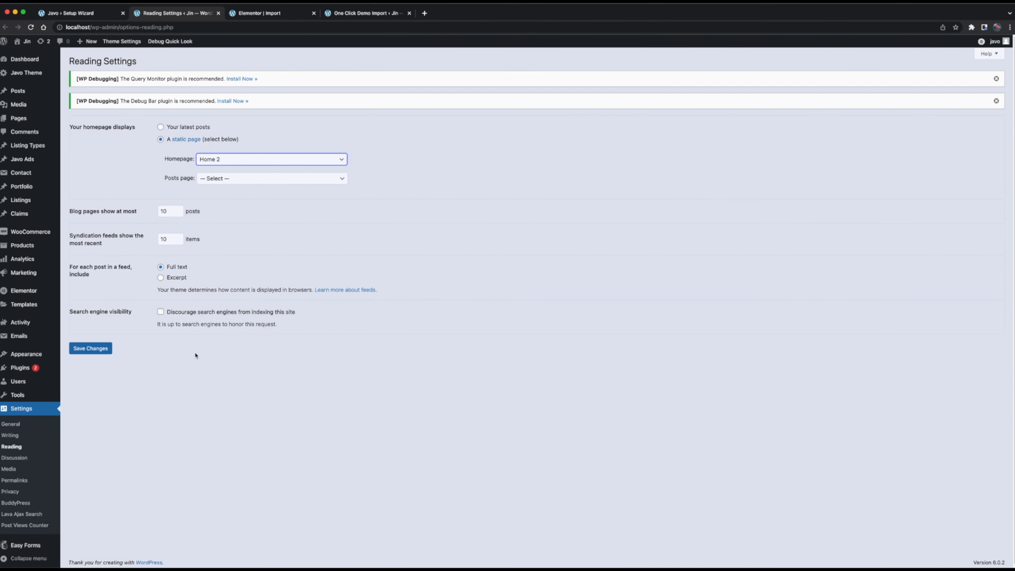
click(99, 349)
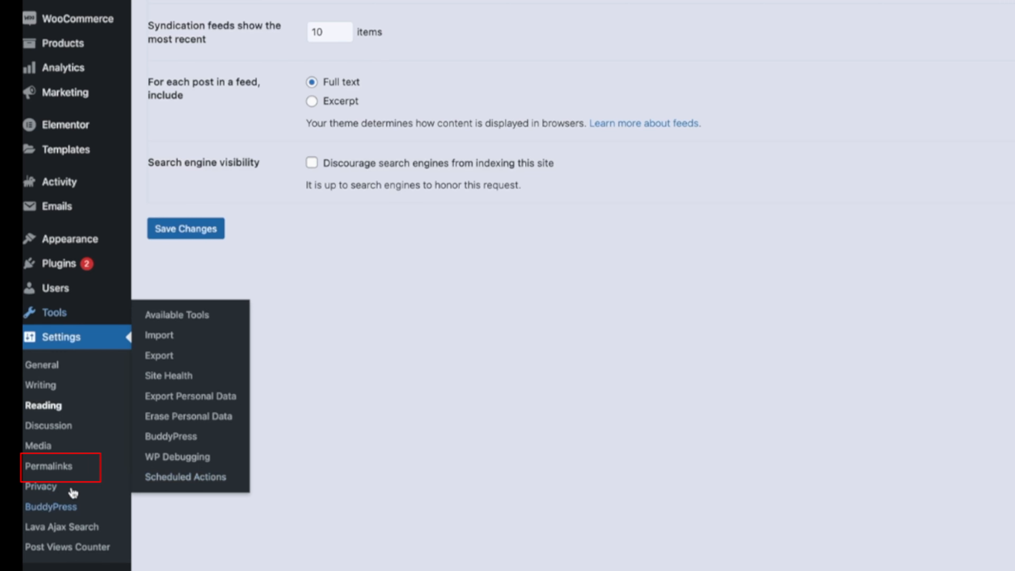
Set the permalink structure to Post name, save the settings and return to the setup wizard.
click(49, 466)
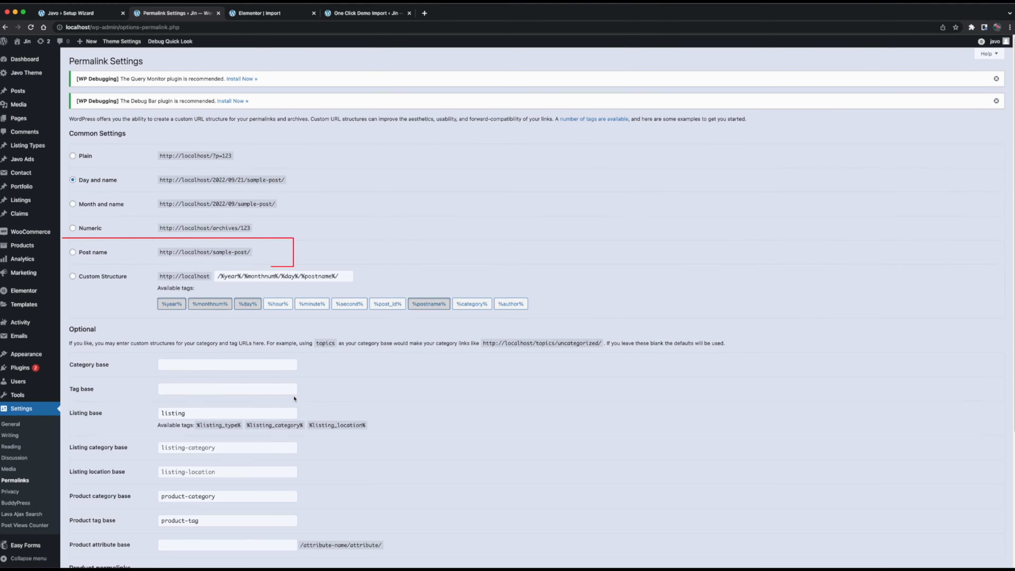
click(97, 253)
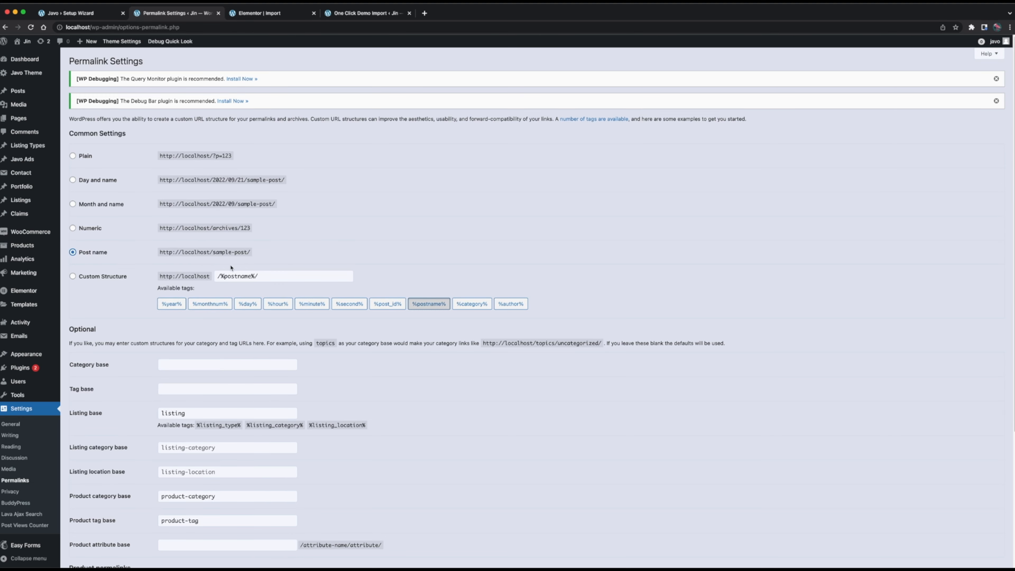
scroll(85, 468, down, 5)
click(94, 529)
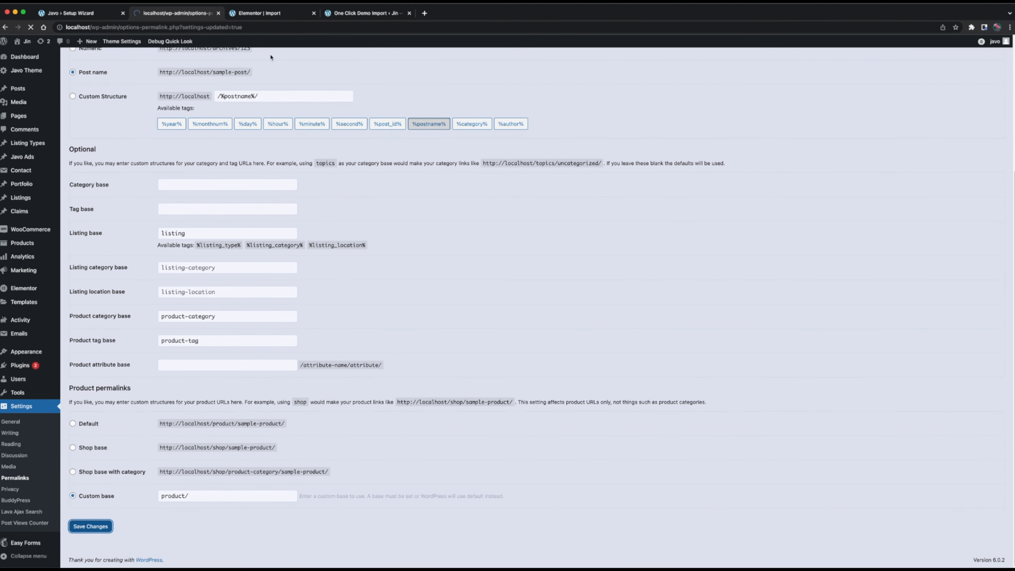
click(218, 13)
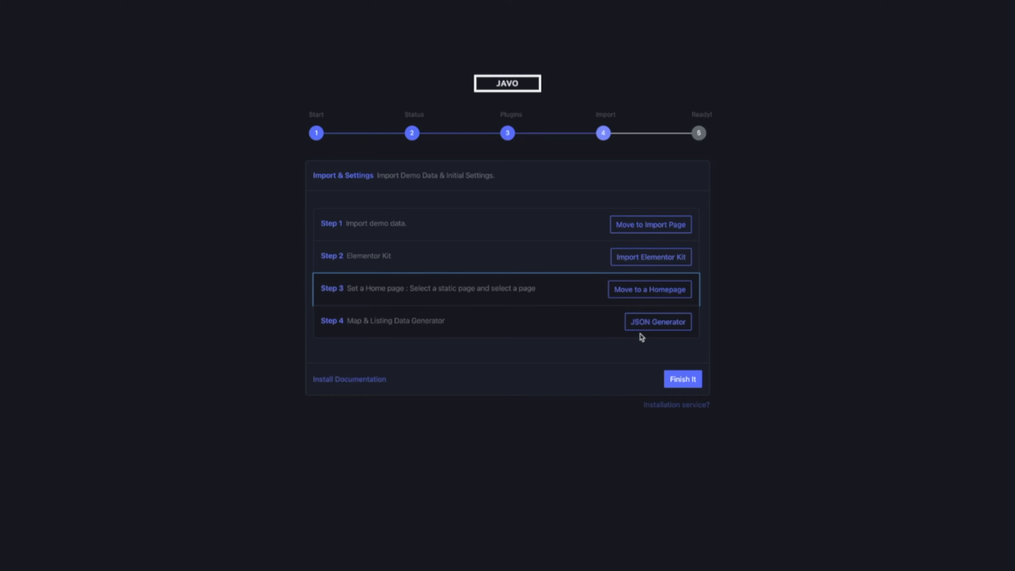
Generate the map and listing JSON data and finish the setup wizard.
click(658, 320)
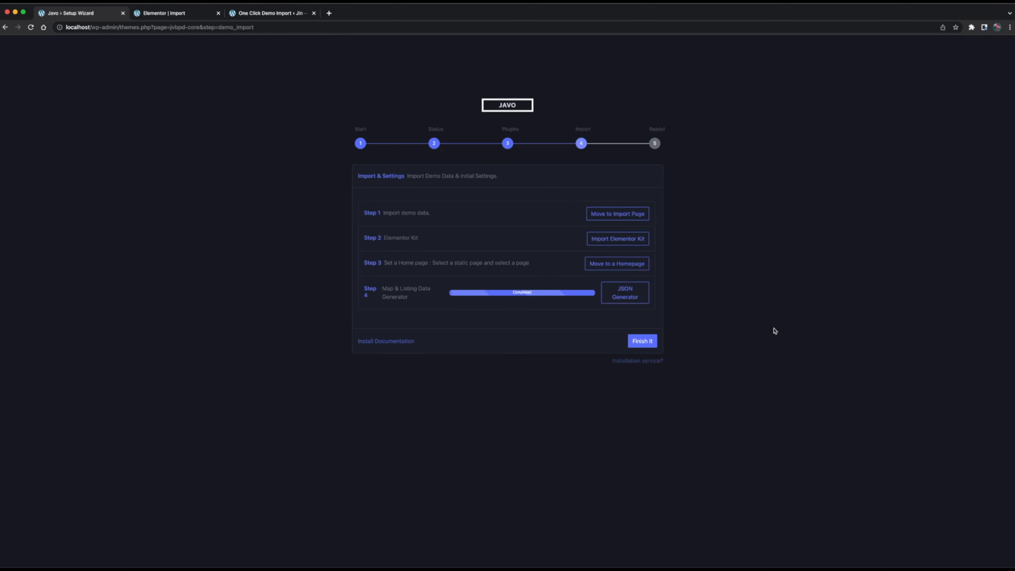
click(643, 341)
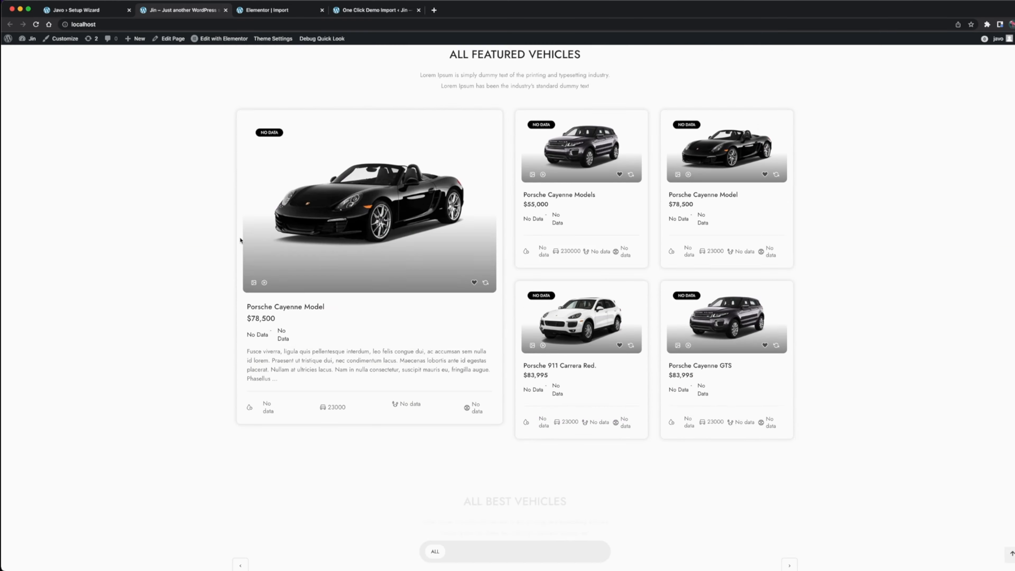
Edit the Home 2 homepage with Elementor and open the Post Type settings of the post block under All Best Vehicles.
scroll(240, 240, down, 20)
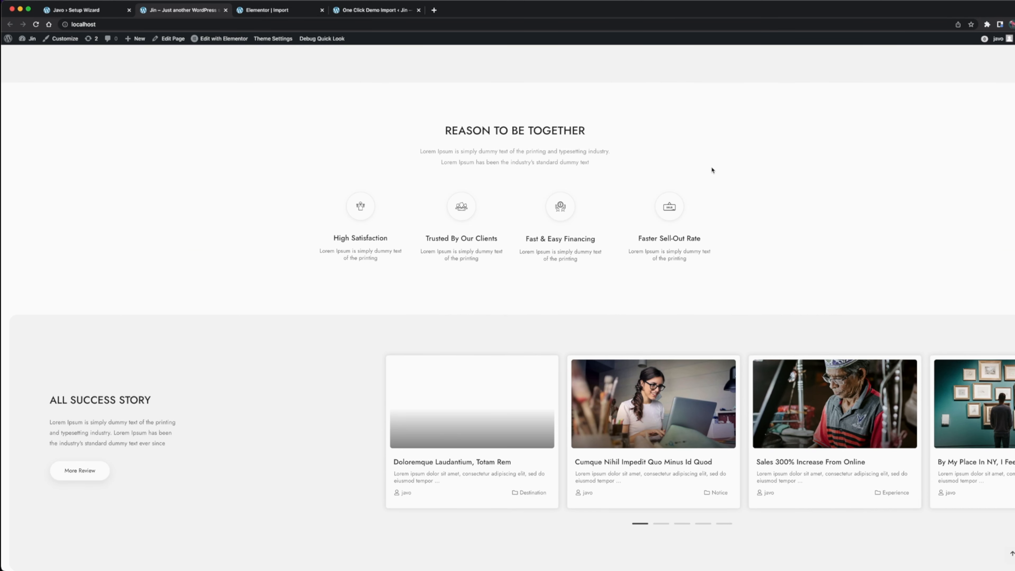
scroll(479, 302, up, 15)
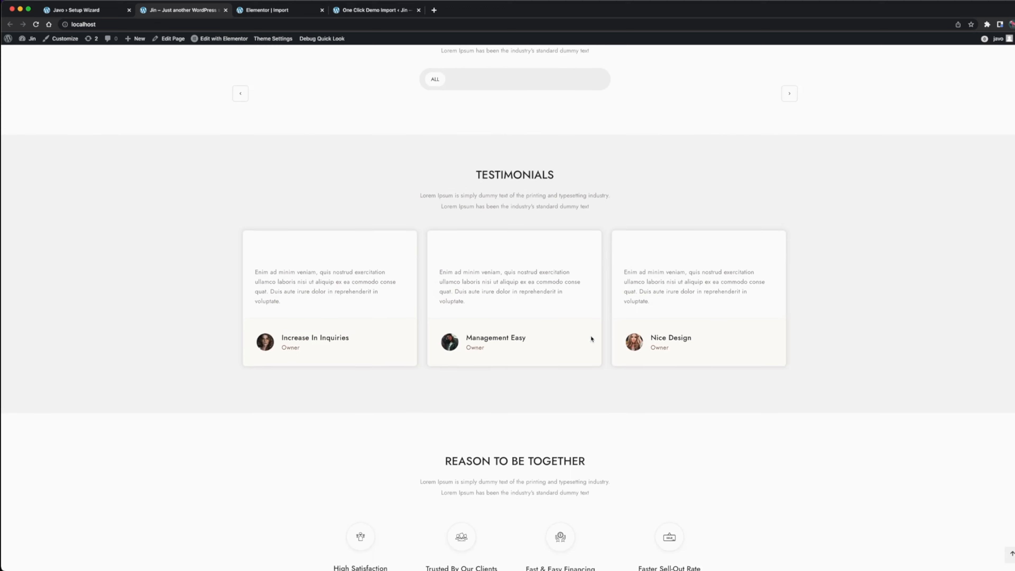
click(229, 40)
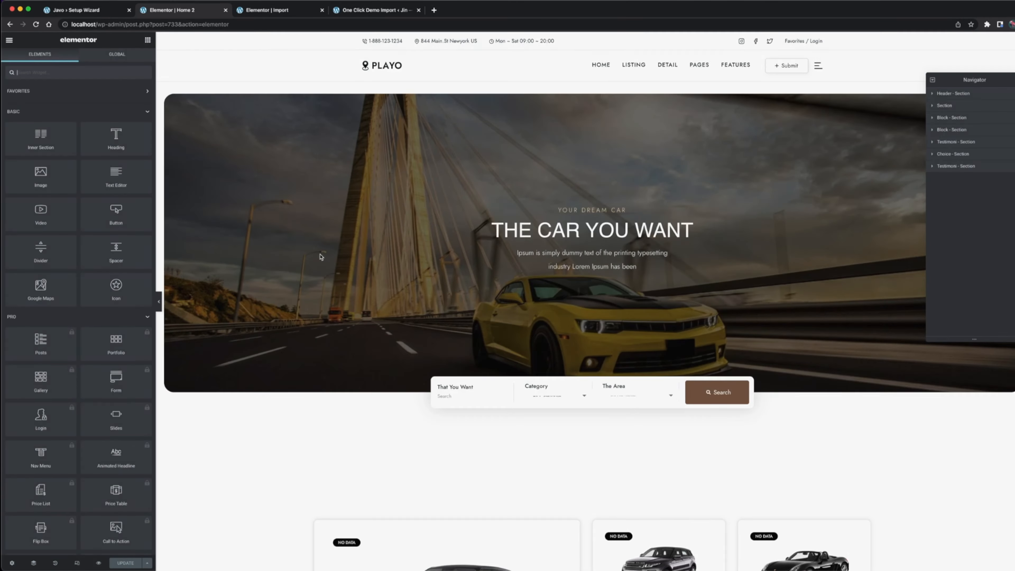
scroll(322, 257, down, 15)
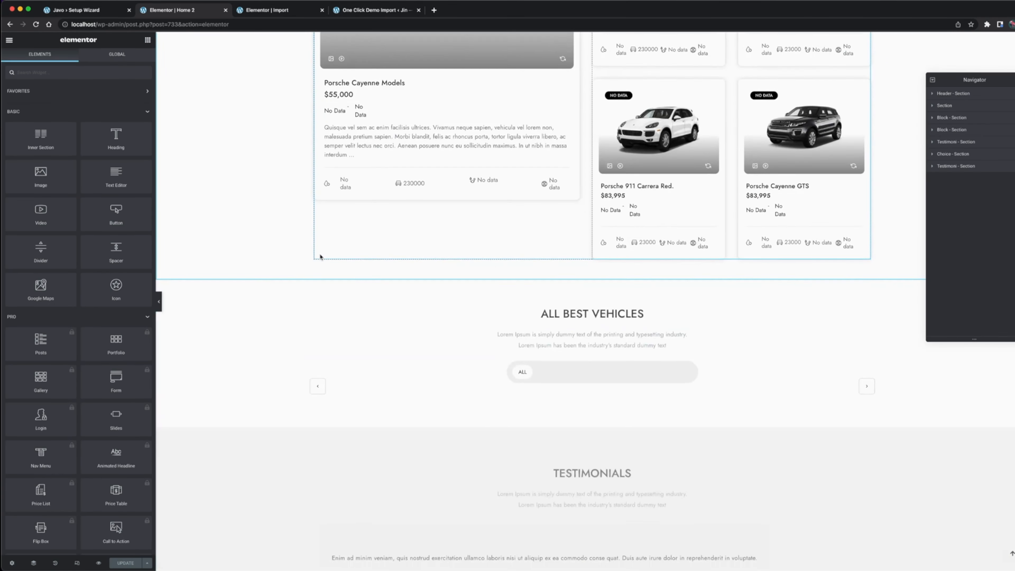
click(611, 296)
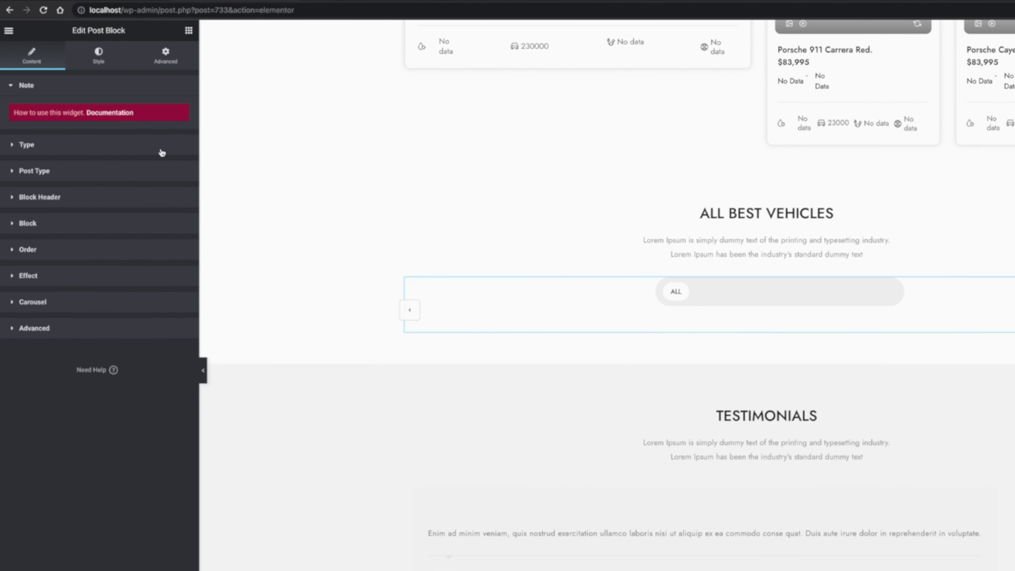
click(106, 156)
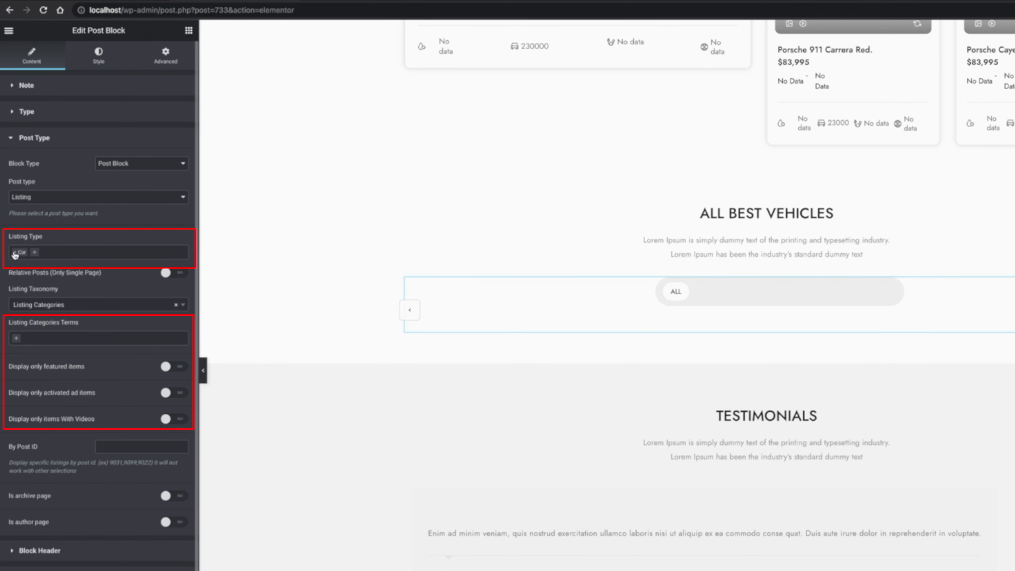
Add Car, Convertible, Coupe, Sedan and Suv to the post block's Listing Categories Terms and update the page.
click(30, 338)
click(39, 354)
click(54, 338)
click(64, 364)
click(80, 338)
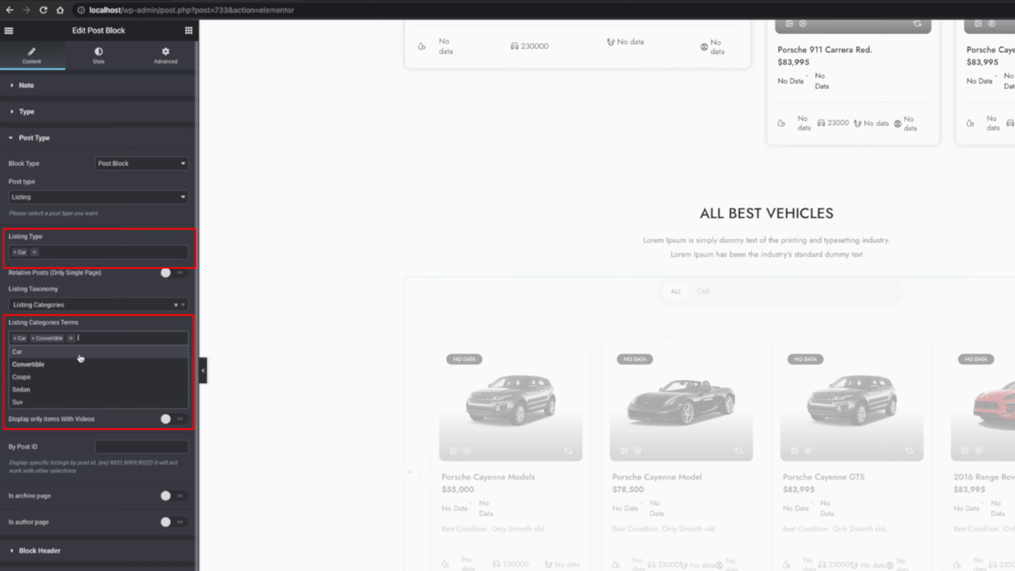
click(60, 376)
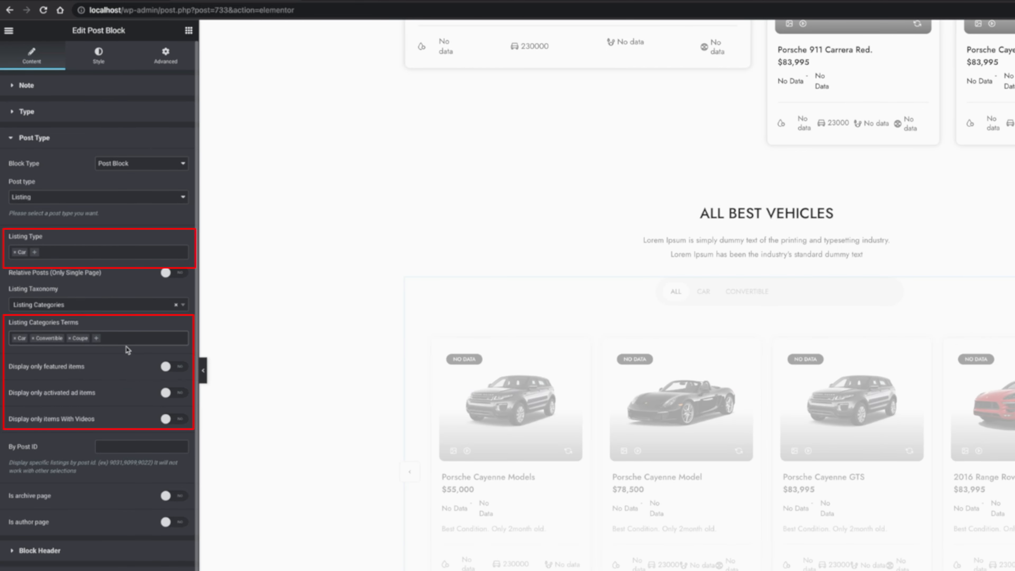
click(128, 338)
click(76, 390)
click(147, 340)
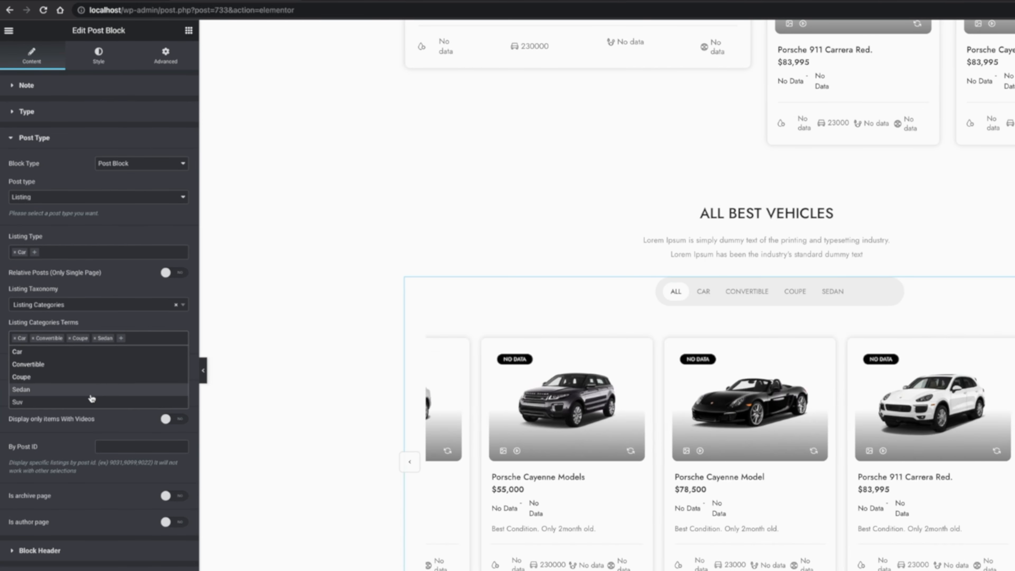
click(60, 402)
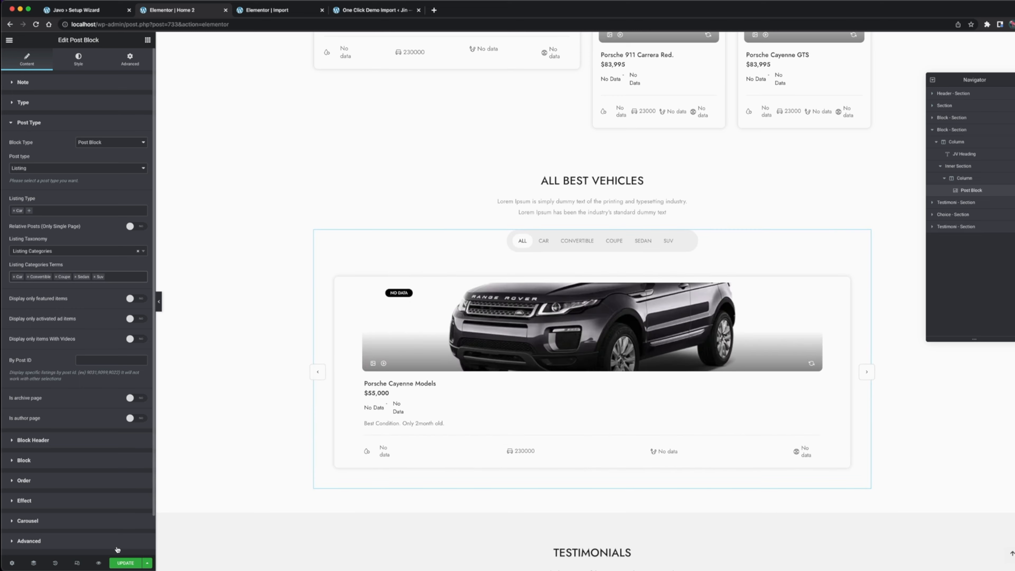
click(122, 561)
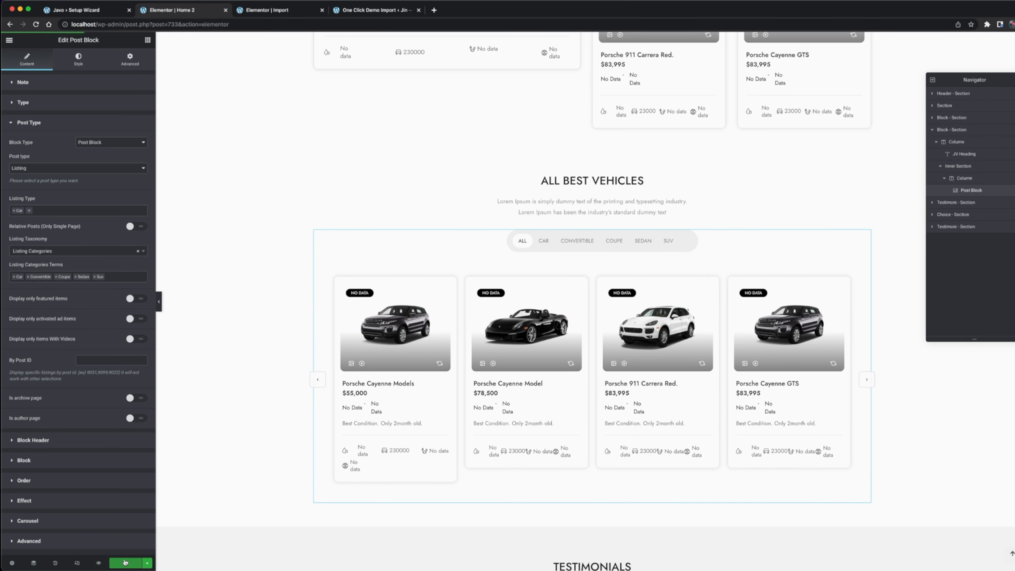
Preview the changed homepage in the browser and look through its content.
click(98, 562)
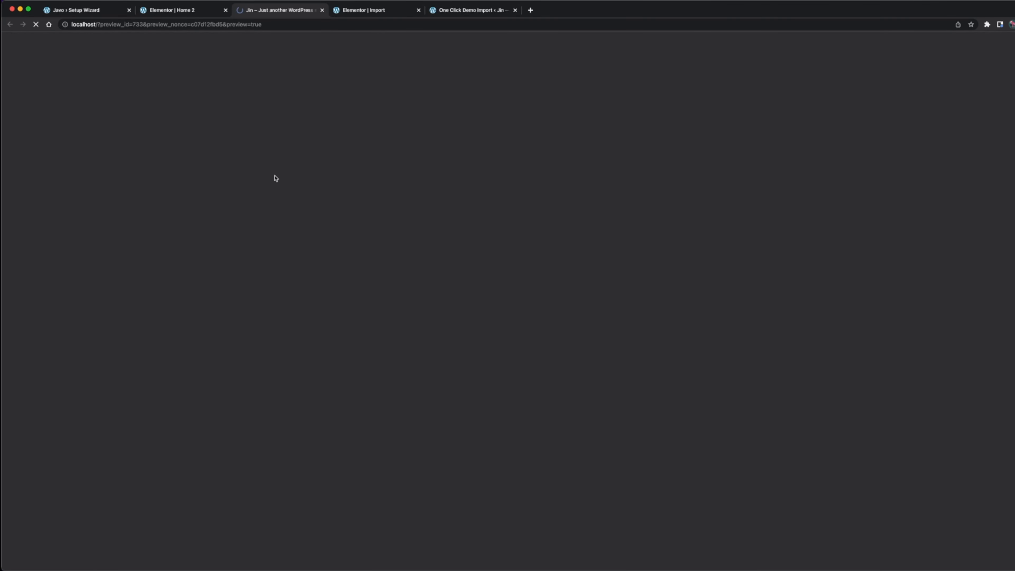
scroll(274, 178, down, 15)
scroll(275, 178, down, 4)
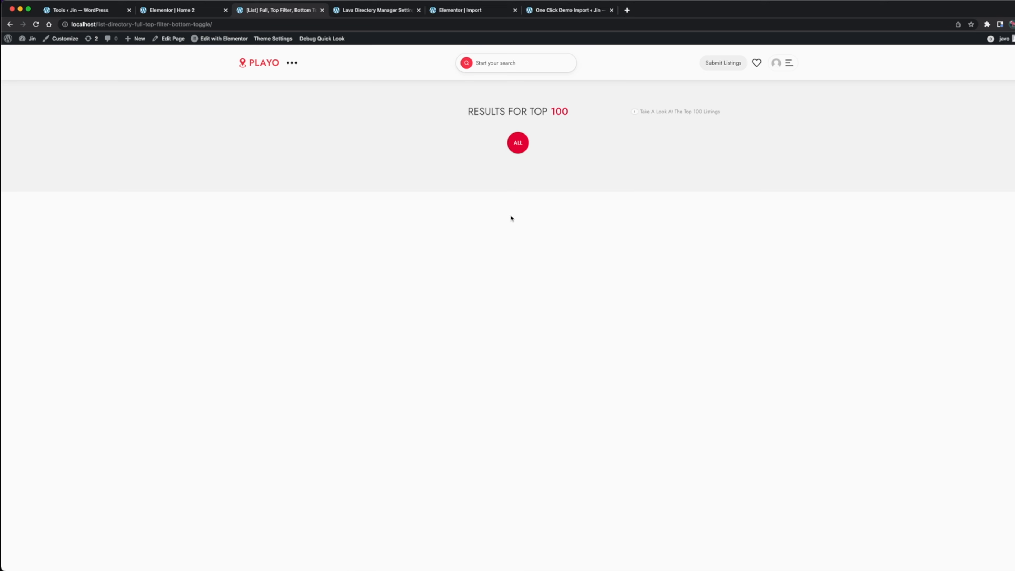
Edit the Results for Top 100 list page with Elementor and open the Post Type settings of its post block.
click(222, 39)
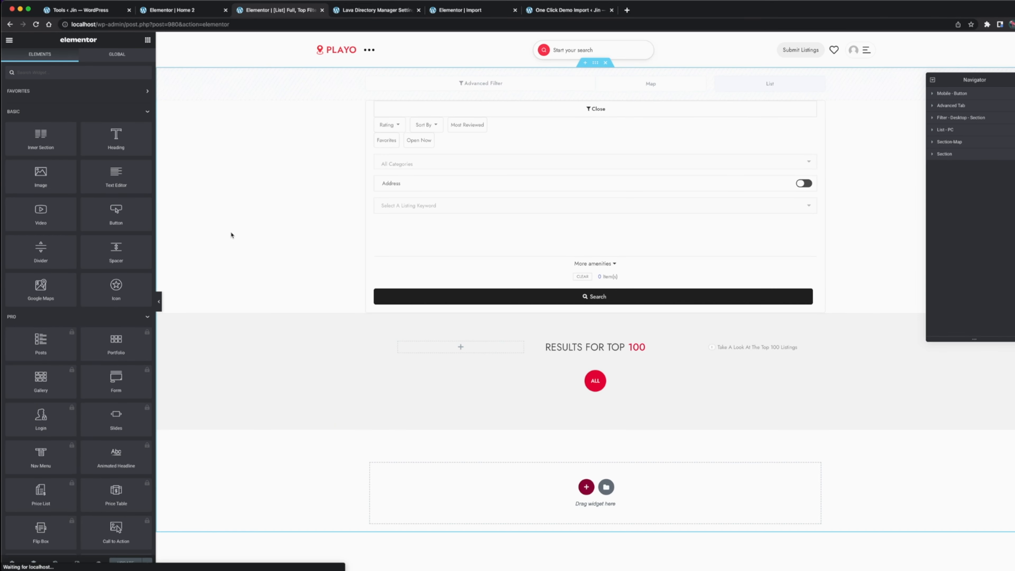
click(603, 387)
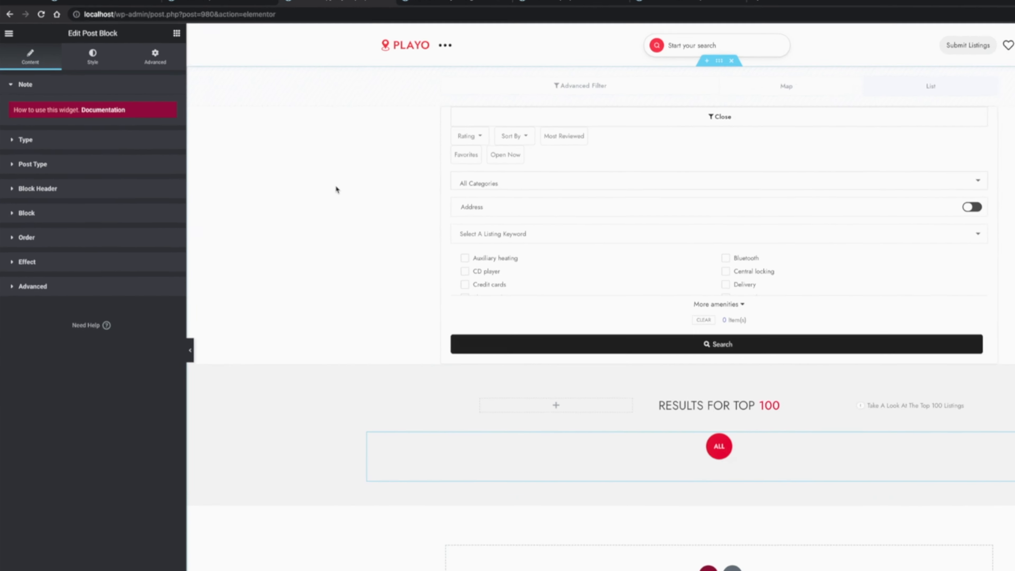
click(89, 172)
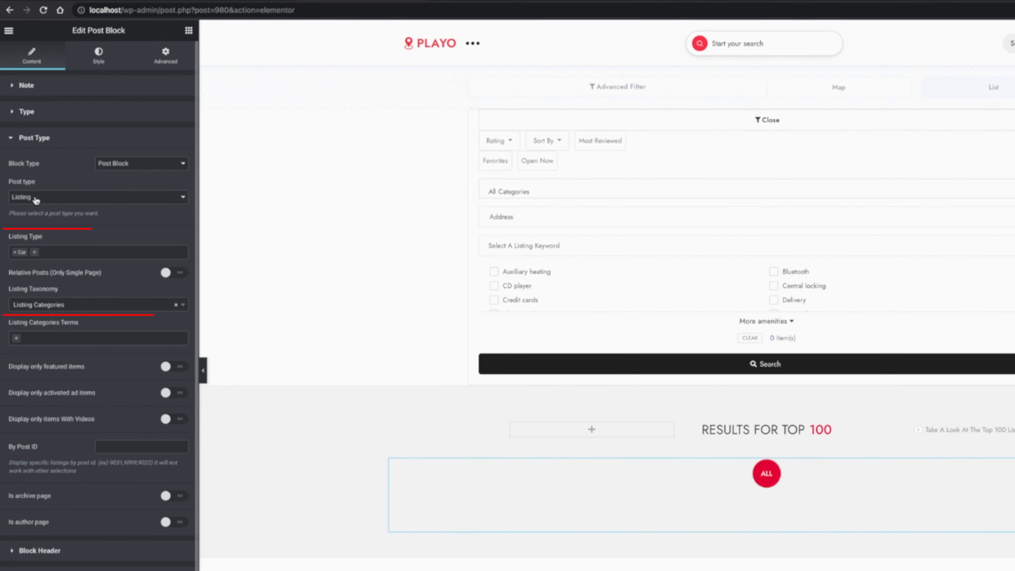
click(60, 198)
click(5, 231)
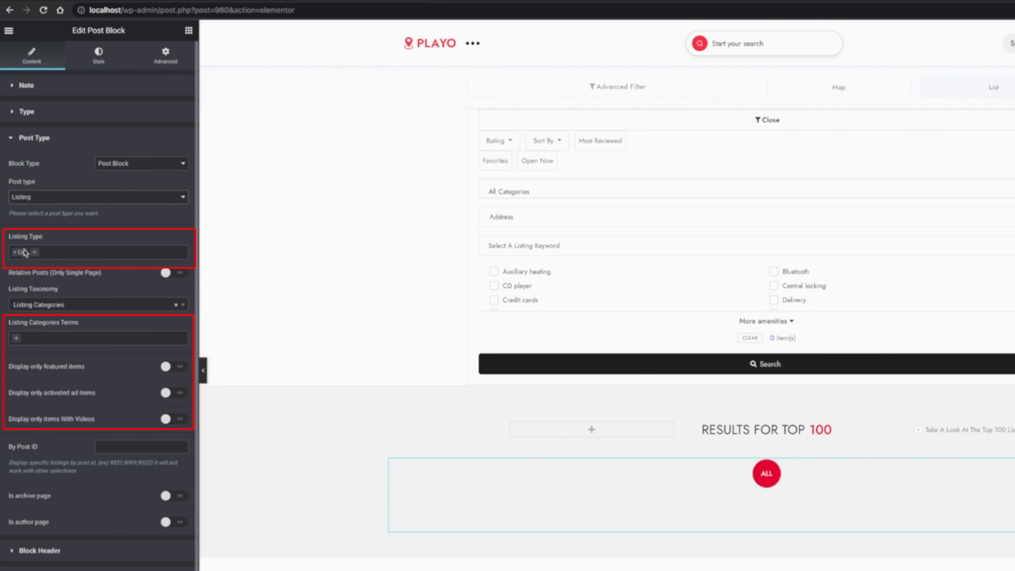
Add Car, Convertible, Coupe, Sedan and Suv as Listing Categories Terms of the Results for Top 100 post block.
click(46, 338)
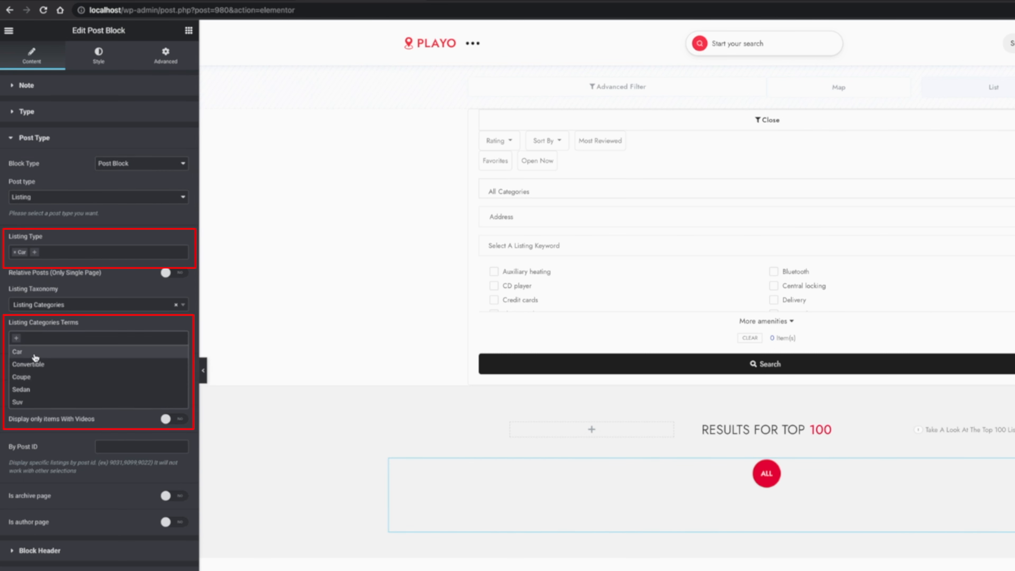
click(31, 352)
click(47, 339)
click(43, 364)
click(87, 338)
click(52, 377)
click(114, 339)
click(47, 389)
click(156, 338)
click(68, 403)
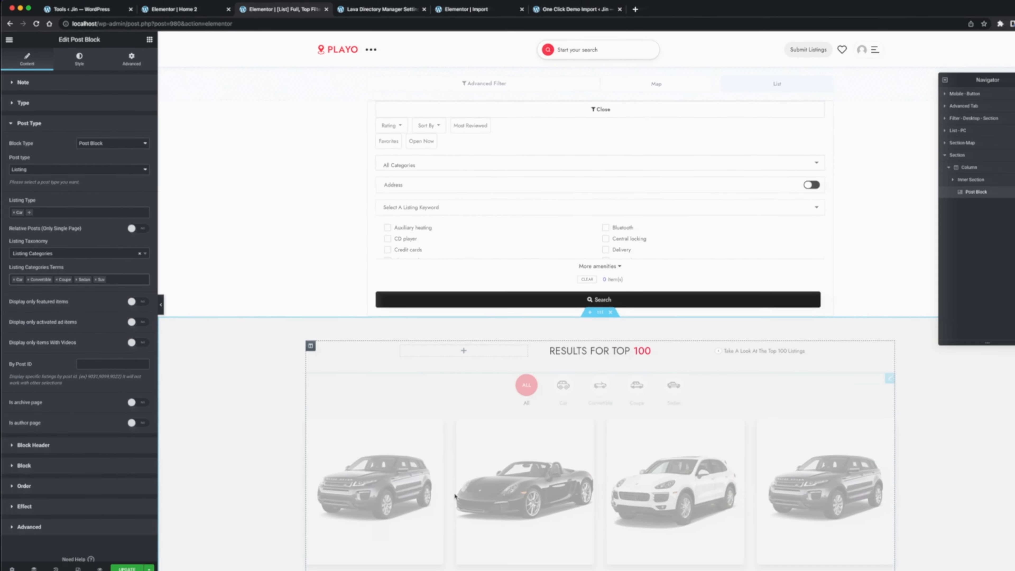
scroll(215, 525, down, 5)
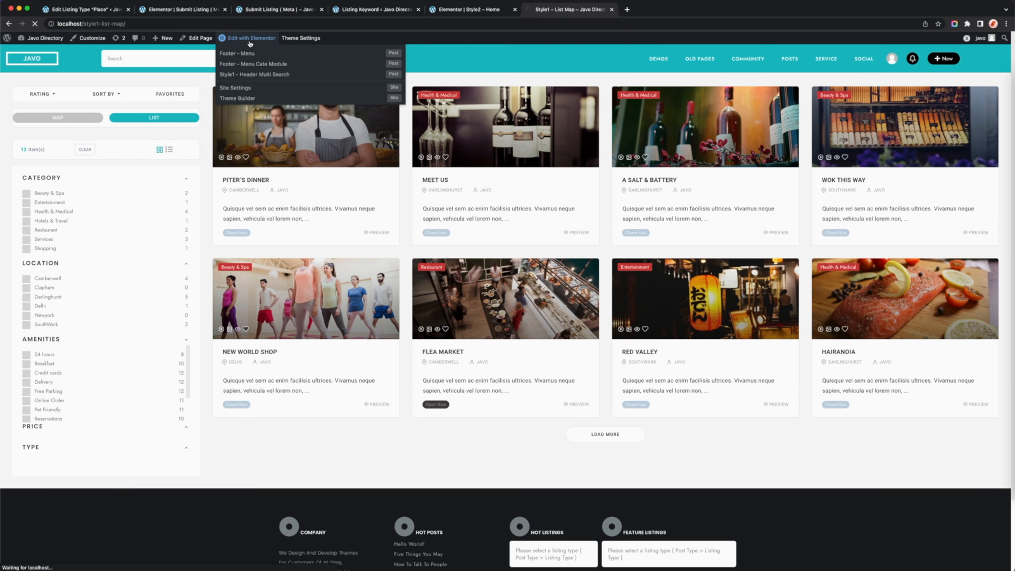
Edit the Style1 – List Map page with Elementor, set its listing type to Place in the Javo page settings and update it.
click(250, 41)
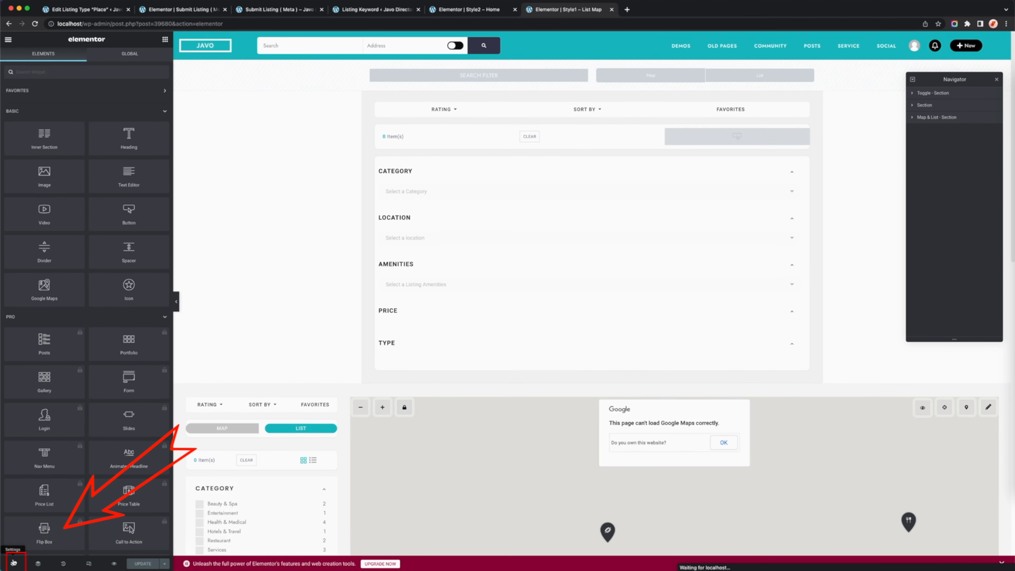
click(13, 563)
click(58, 281)
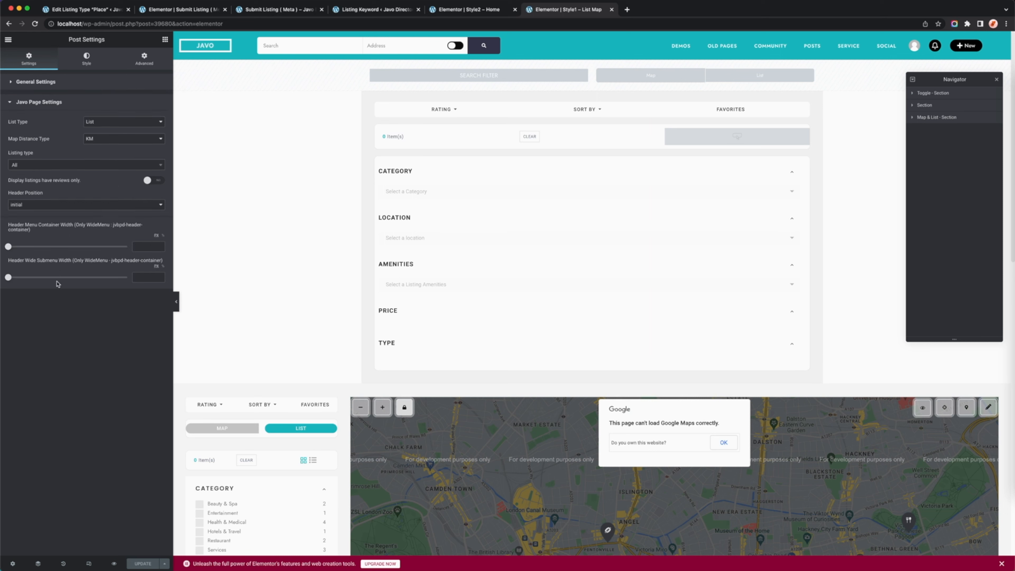
click(87, 166)
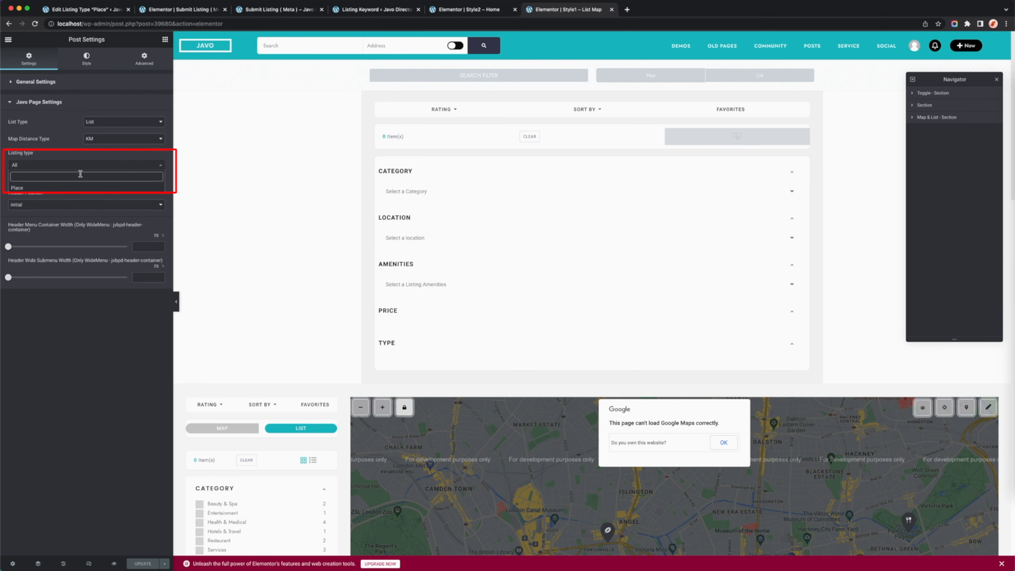
click(70, 188)
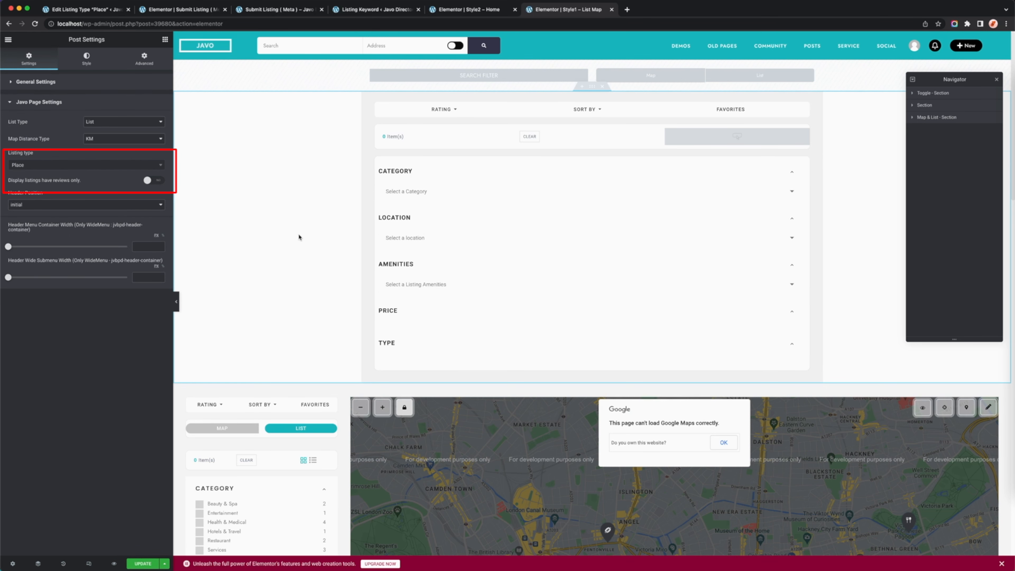
click(137, 564)
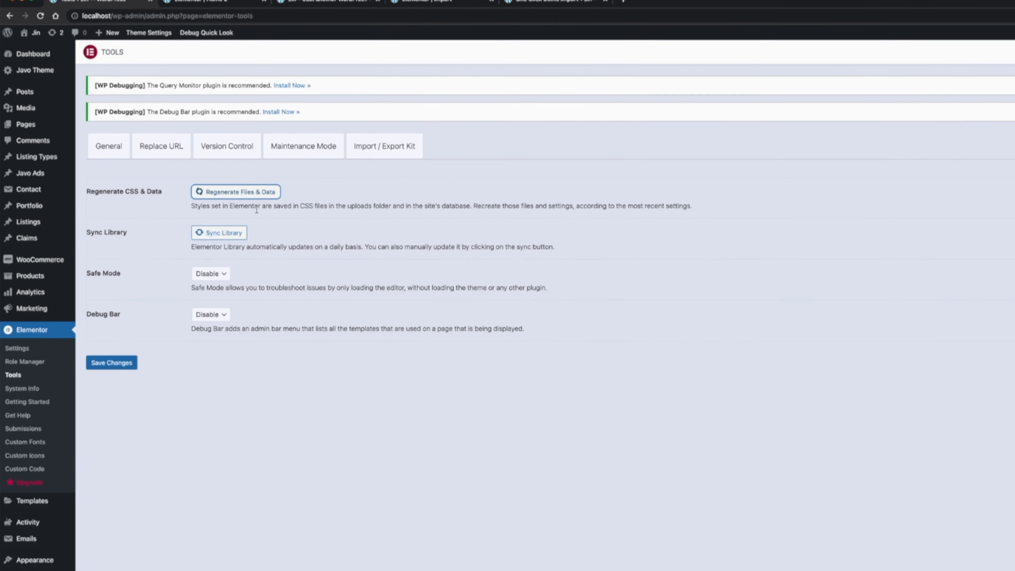
Sync the library in the Elementor tools and check the map on the car listing page.
click(219, 232)
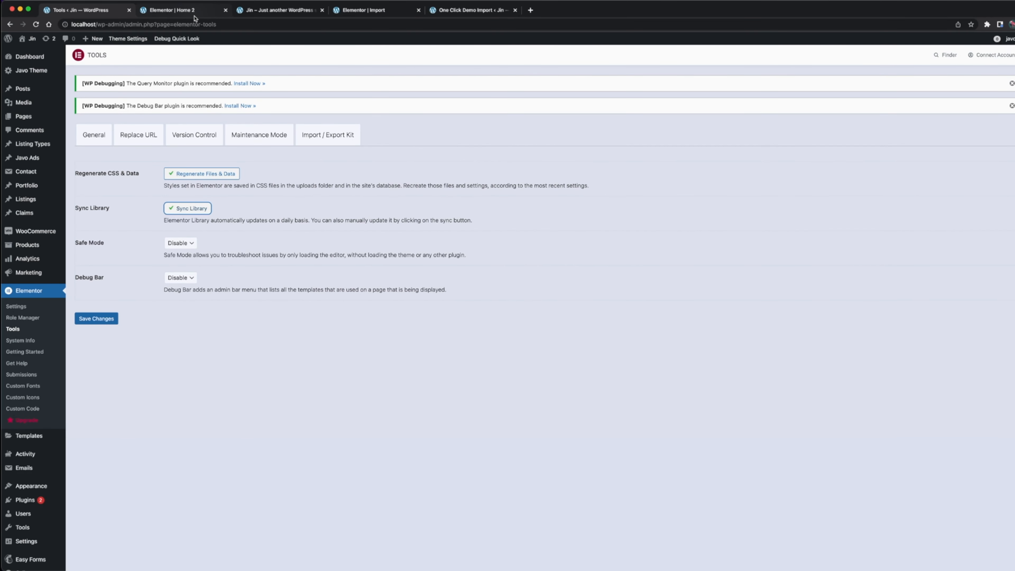
click(275, 10)
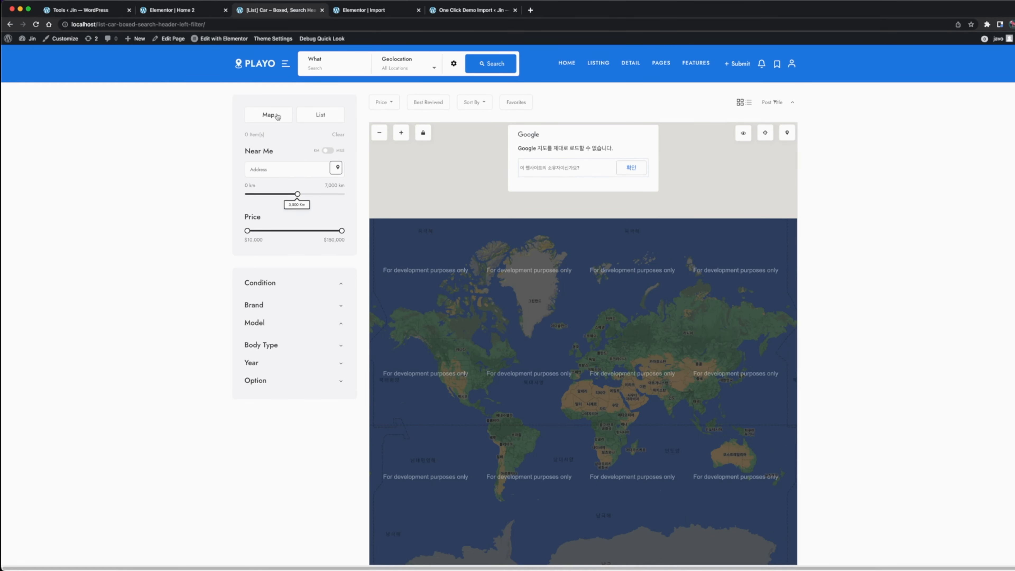
scroll(589, 277, down, 3)
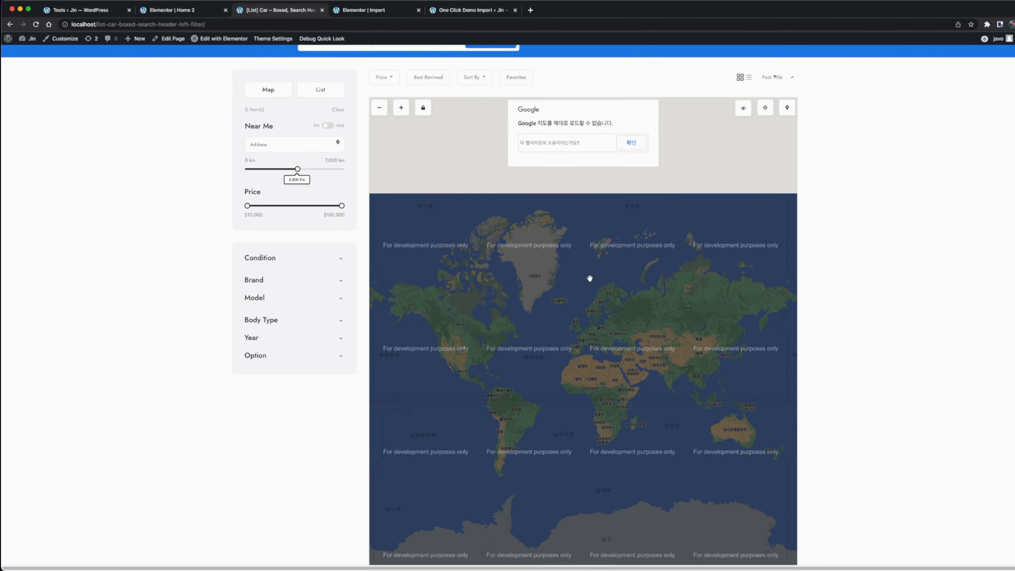
scroll(589, 277, up, 3)
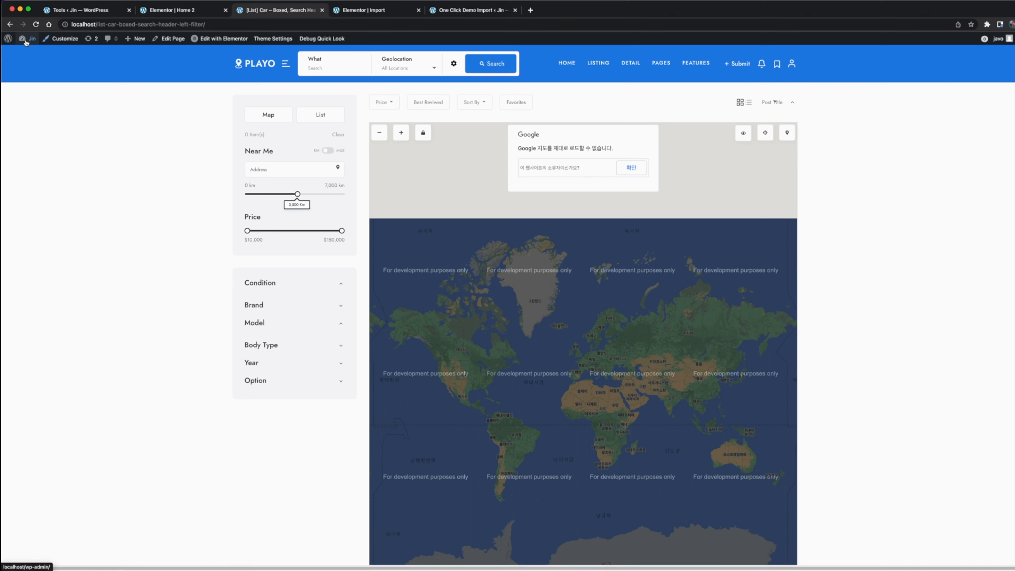
Open the WordPress dashboard in a new tab and go to the Google Map API KEY setting in the Listings settings.
mouse_move(30, 38)
right_click(45, 56)
click(58, 57)
click(369, 12)
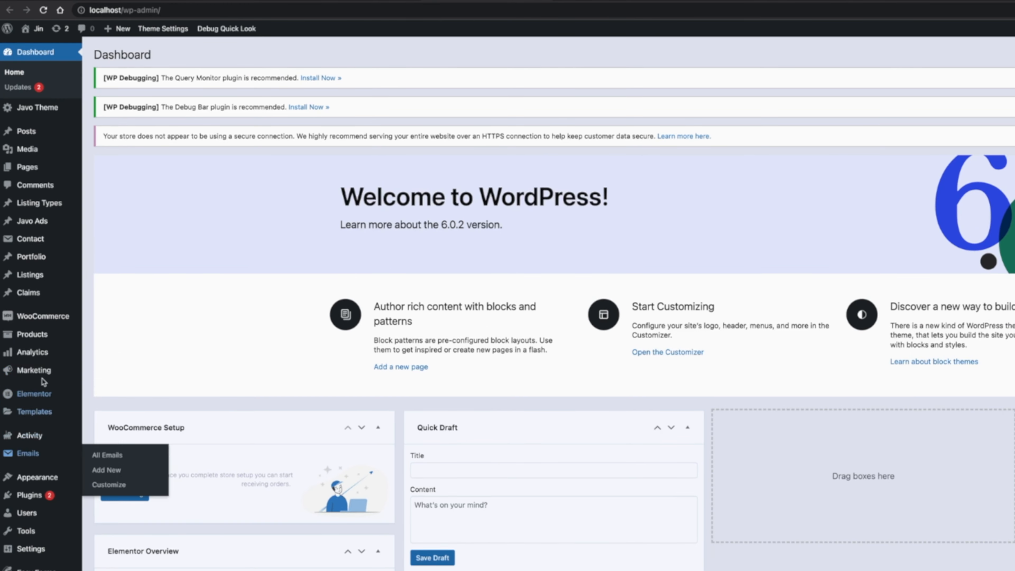
mouse_move(44, 275)
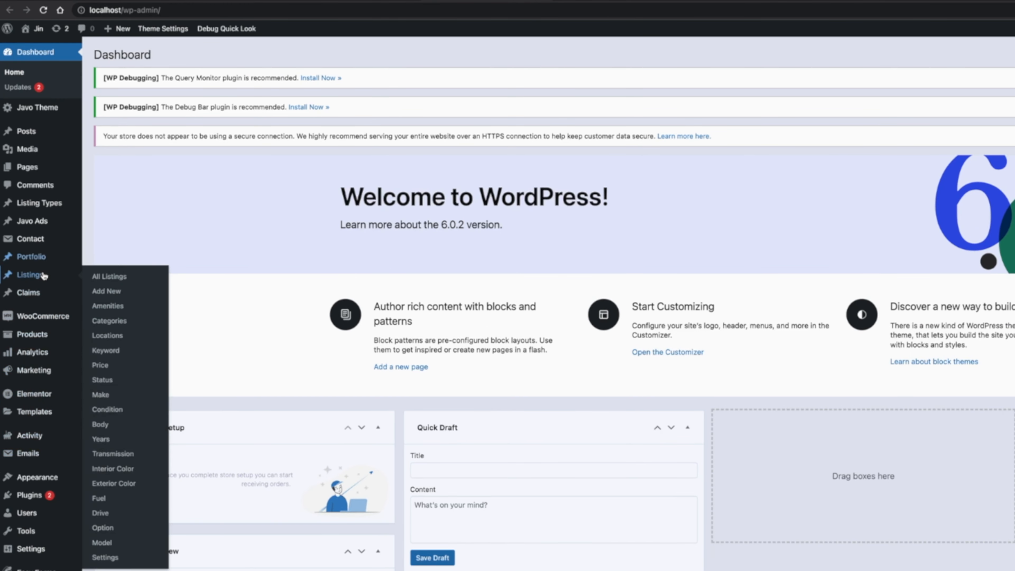
click(103, 558)
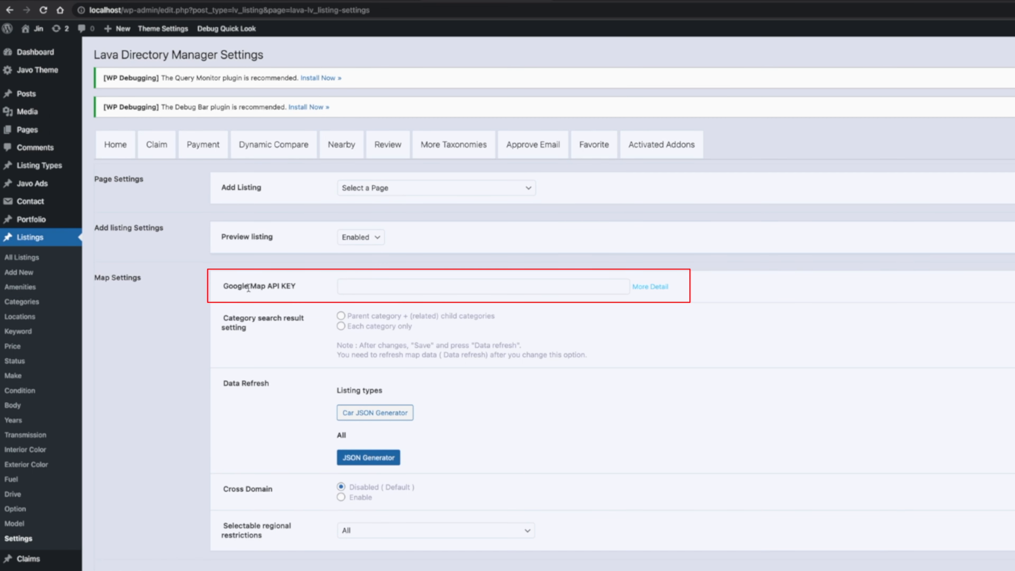
drag(228, 288, 330, 288)
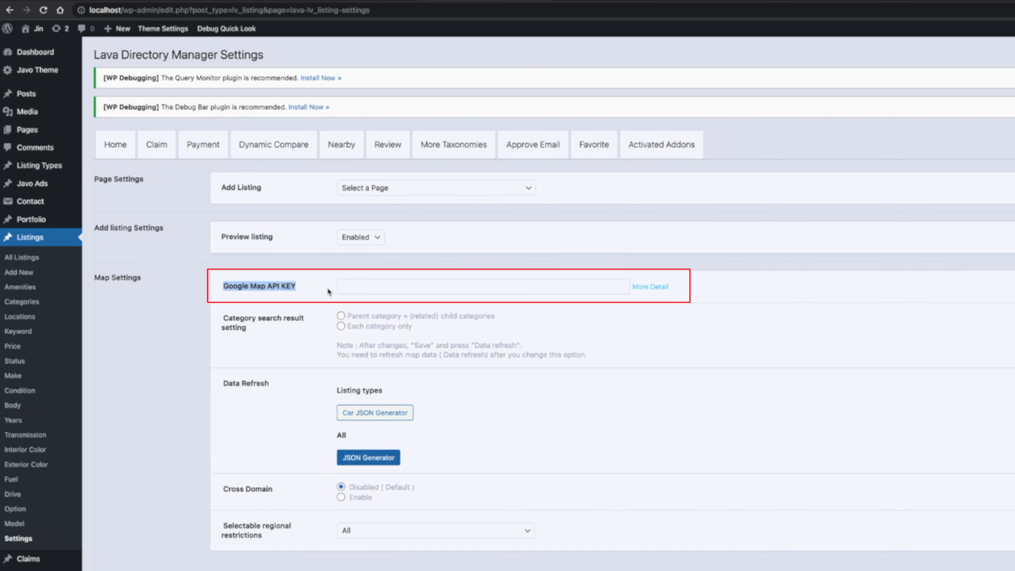
click(319, 287)
click(320, 287)
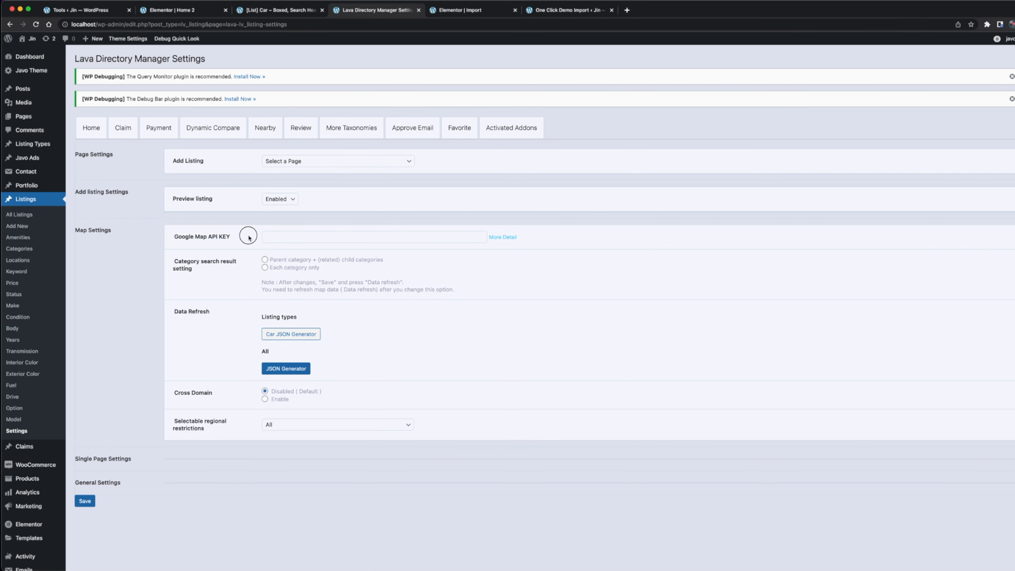
Regenerate the JSON data for the Car listing type and for all listings.
click(291, 334)
click(284, 370)
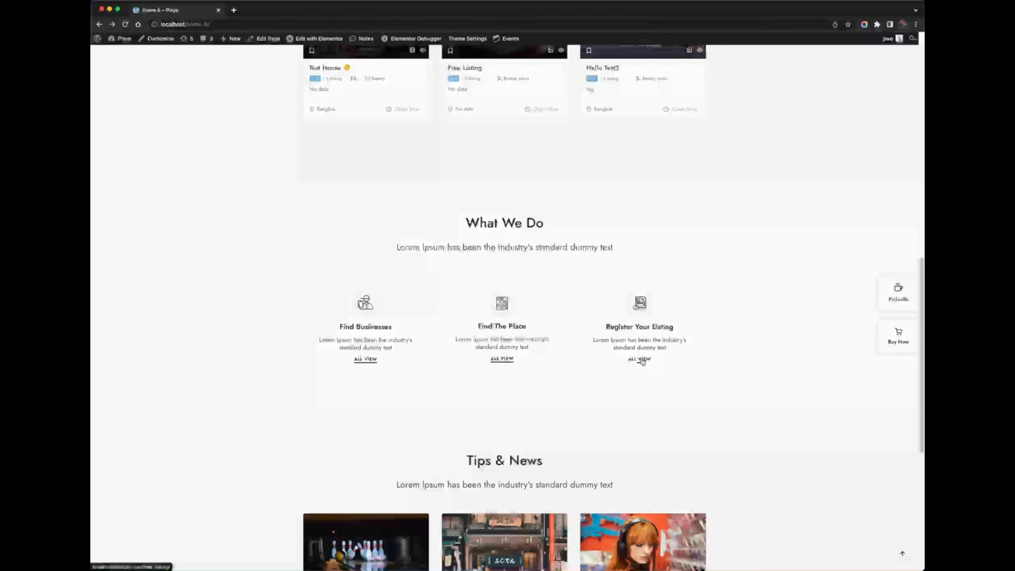
Check the ALL VIEW link under Register Your Listing and open that same homepage in Elementor in a new tab.
click(641, 359)
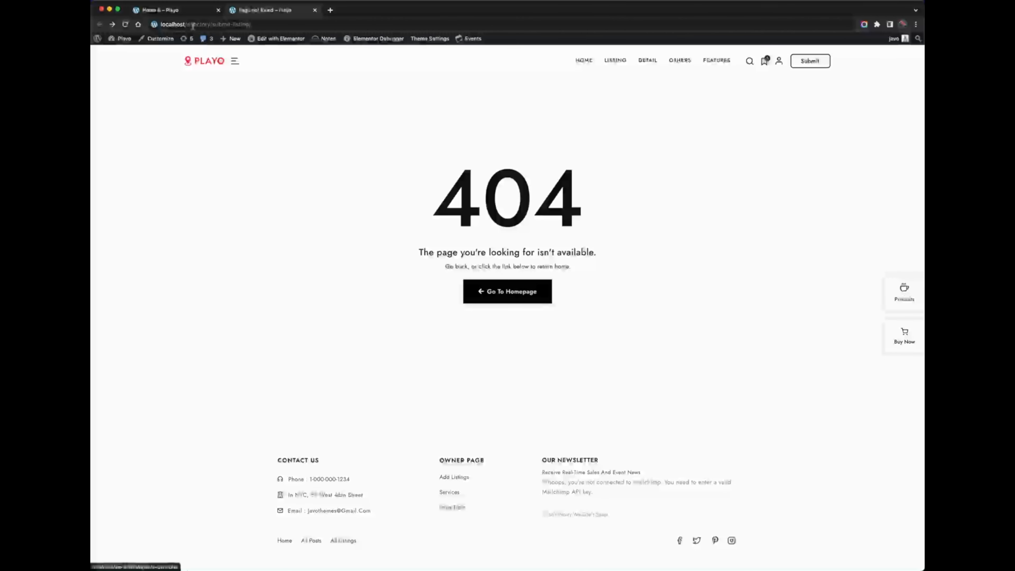
click(193, 13)
mouse_move(307, 39)
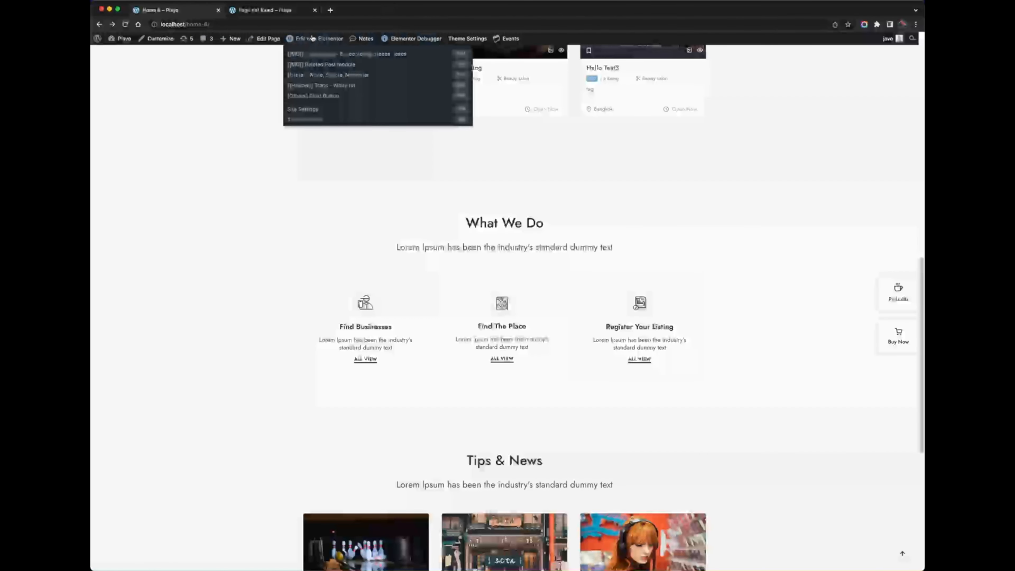
super+click(307, 39)
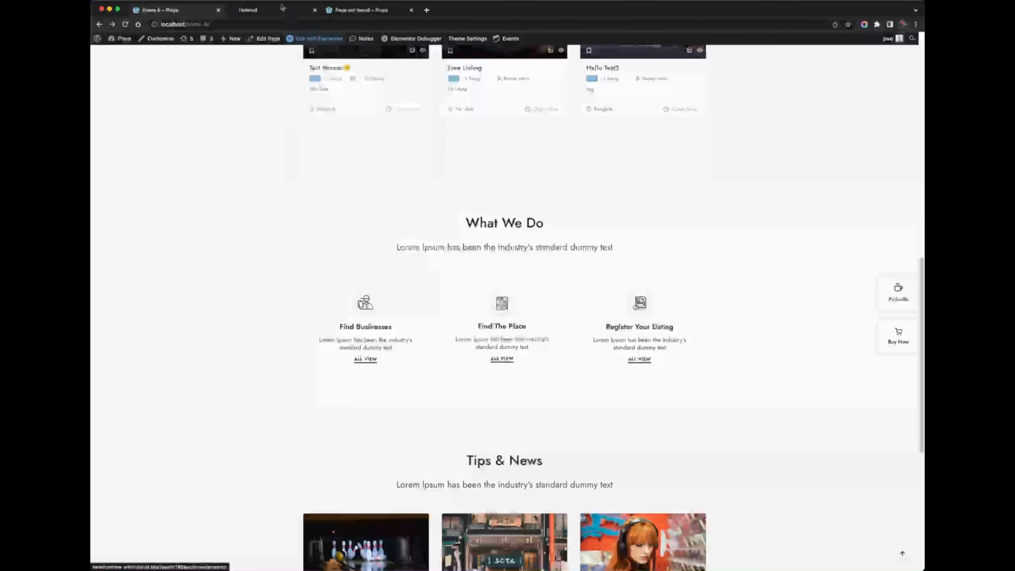
click(282, 14)
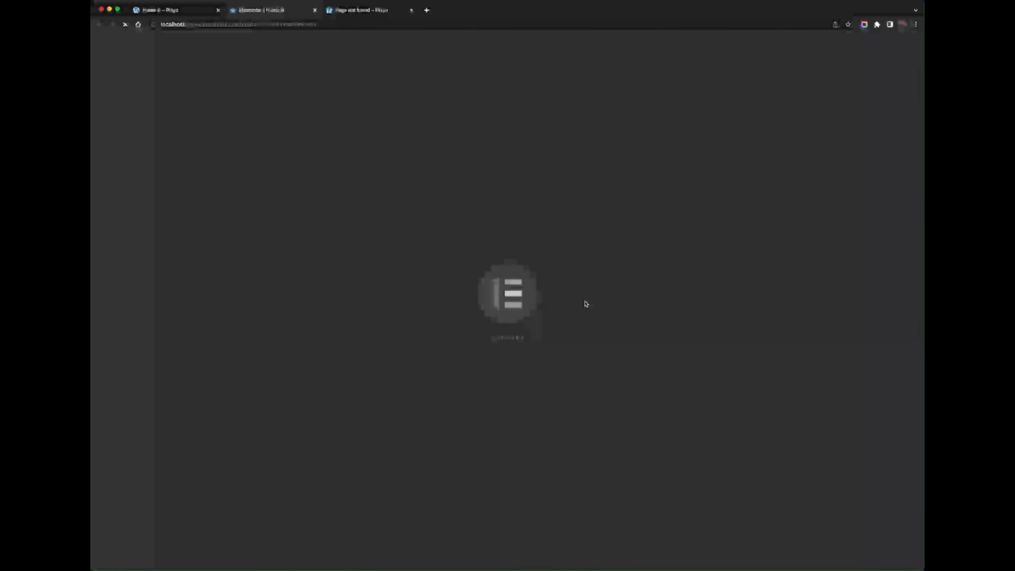
scroll(586, 338, down, 20)
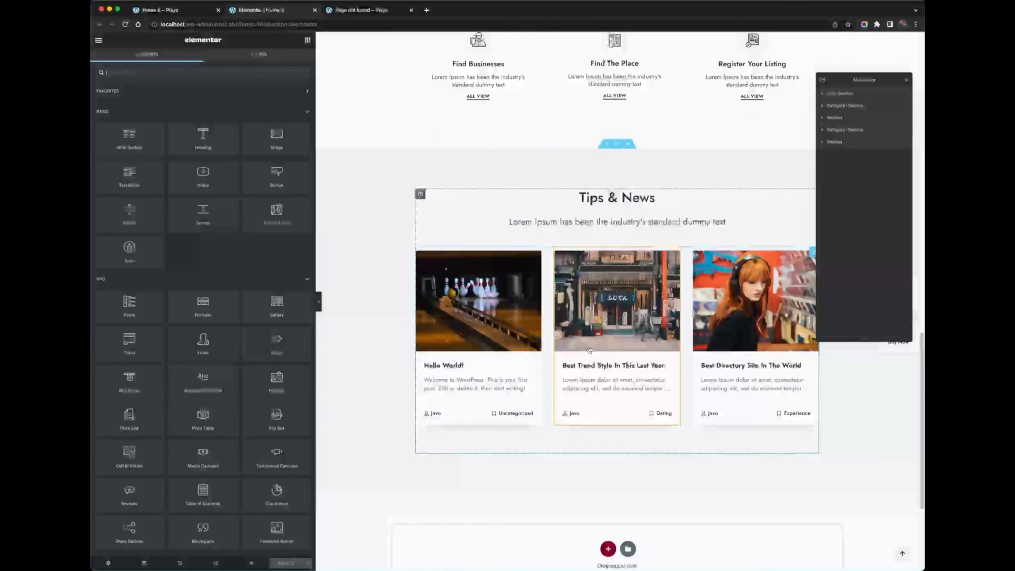
scroll(590, 350, up, 6)
scroll(589, 351, up, 1)
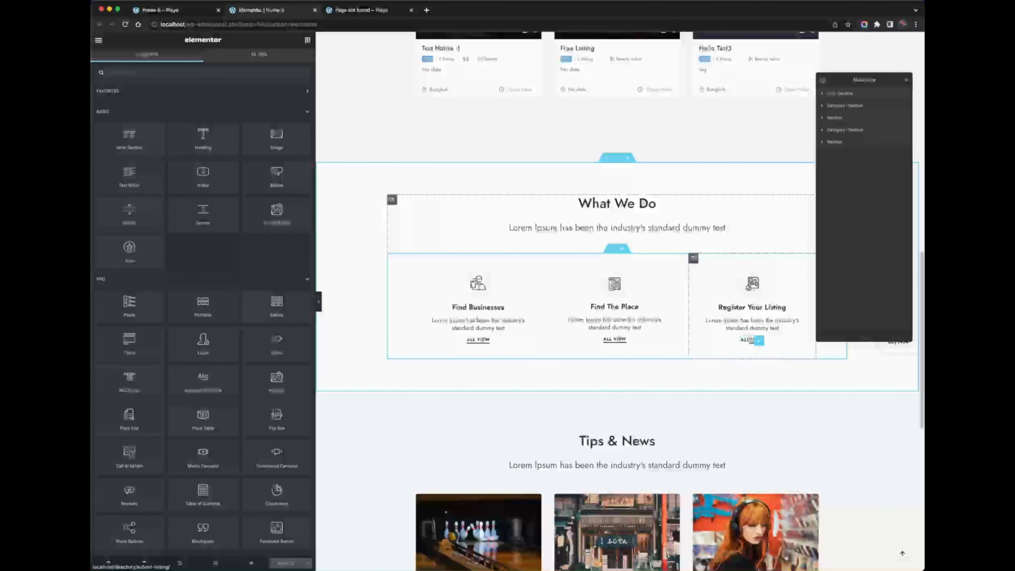
Replace the link of the ALL VIEW button under Register Your Listing with /add-listing.
click(752, 339)
drag(121, 144, 101, 145)
key(BackSpace)
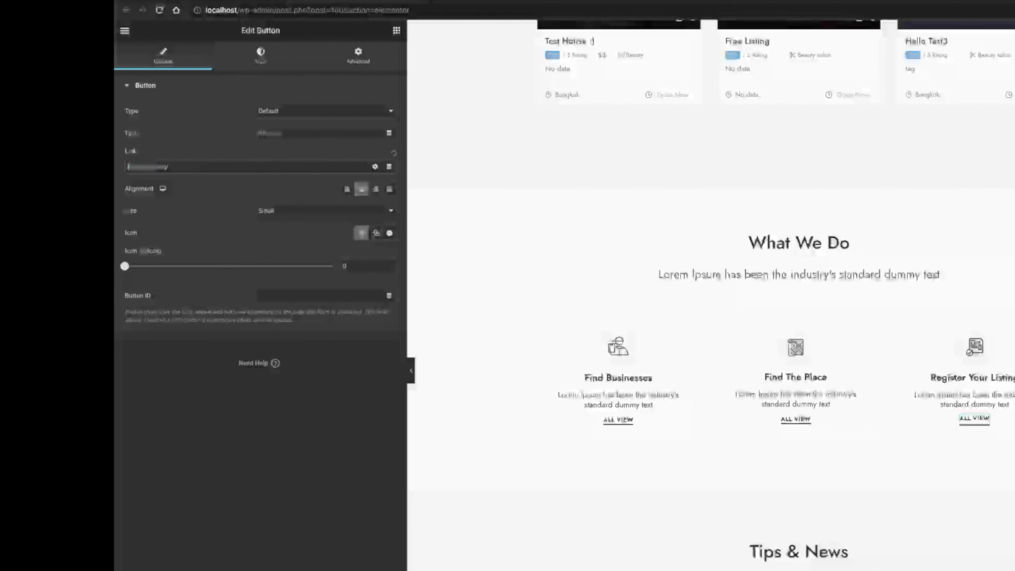
triple_click(194, 167)
text(/add-l)
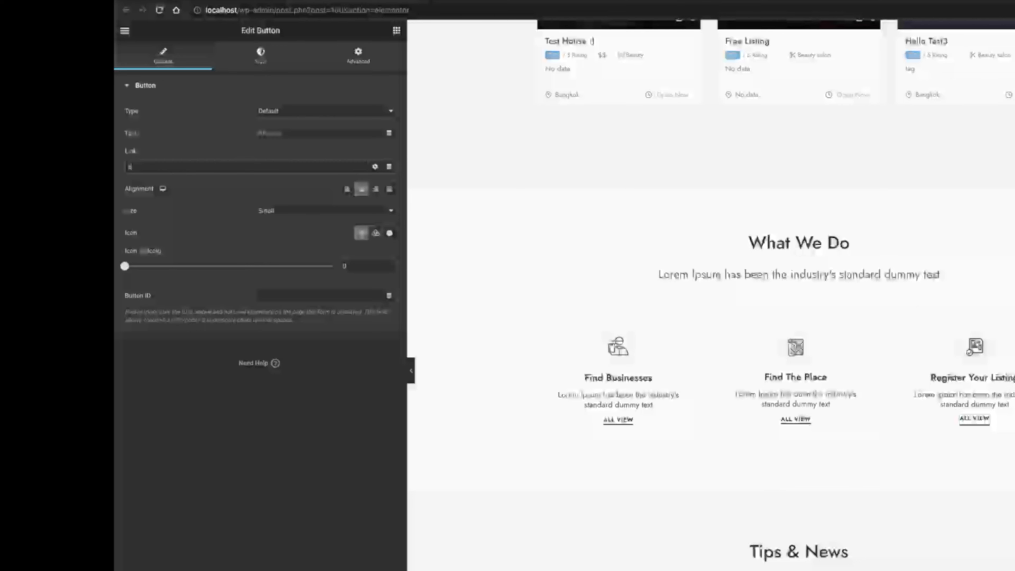
text(isting)
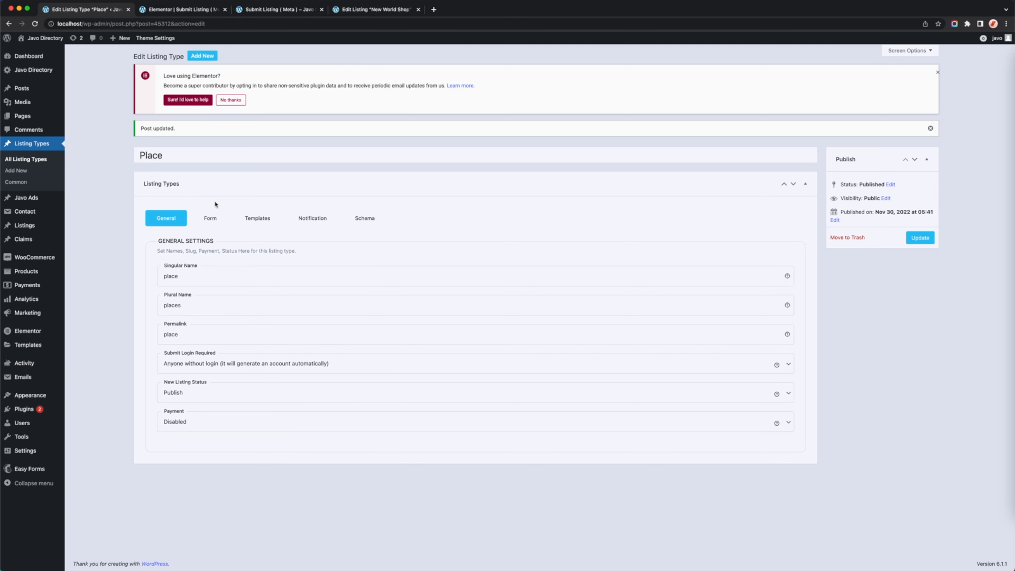
Open the Form settings of the Place listing type and check the listing type assigned to the listing amenities.
click(209, 218)
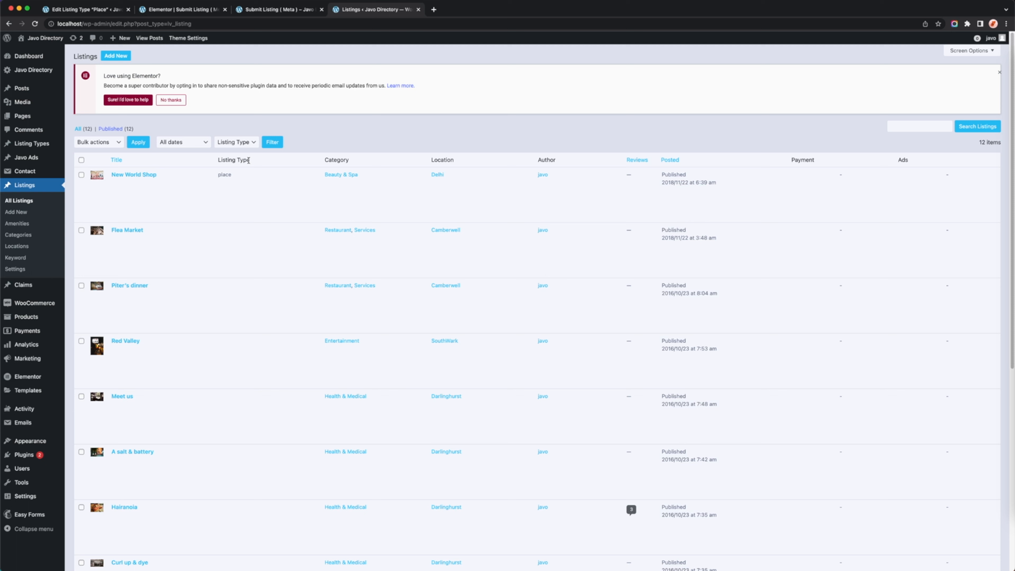
mouse_move(230, 176)
click(17, 223)
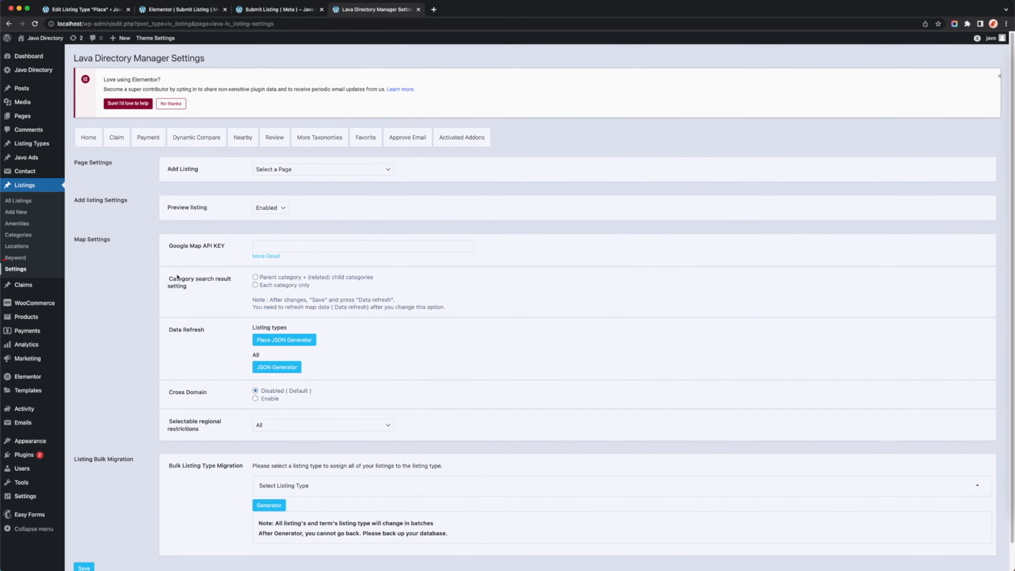
scroll(195, 382, down, 2)
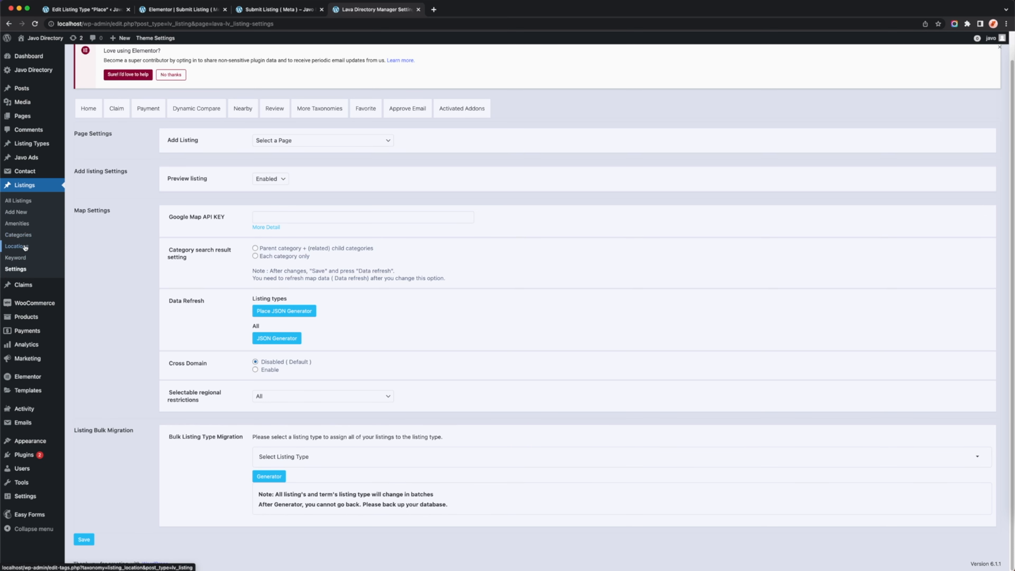
Choose Place for the Bulk Listing Type Migration and check the listing types assigned to the listing amenities and categories.
click(299, 458)
click(267, 496)
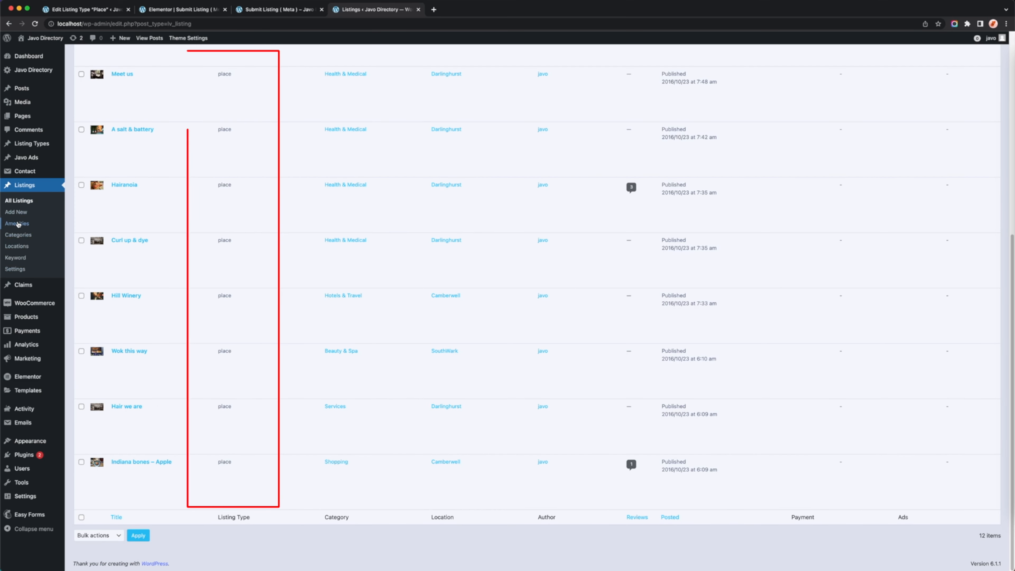
click(17, 224)
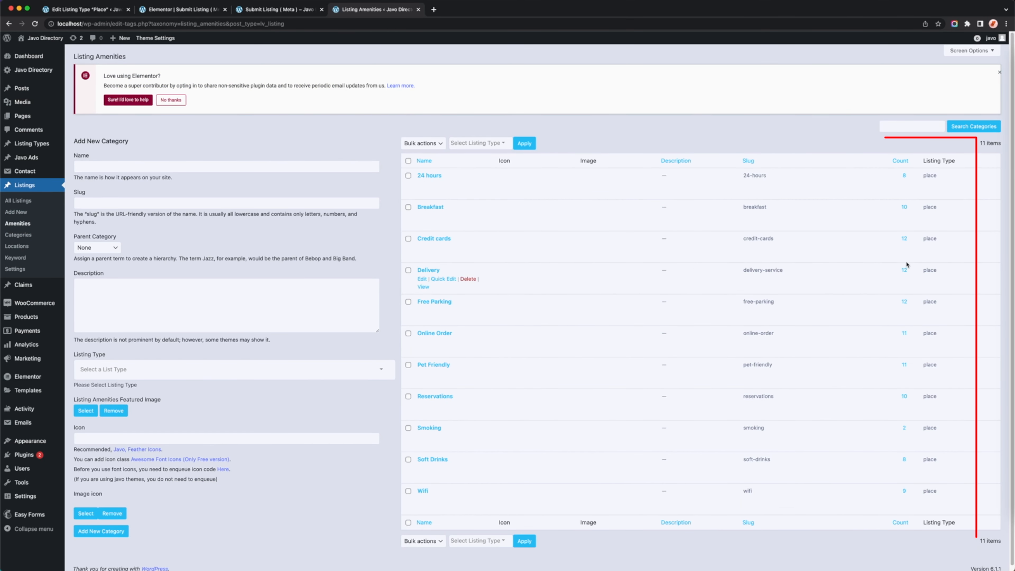
click(19, 235)
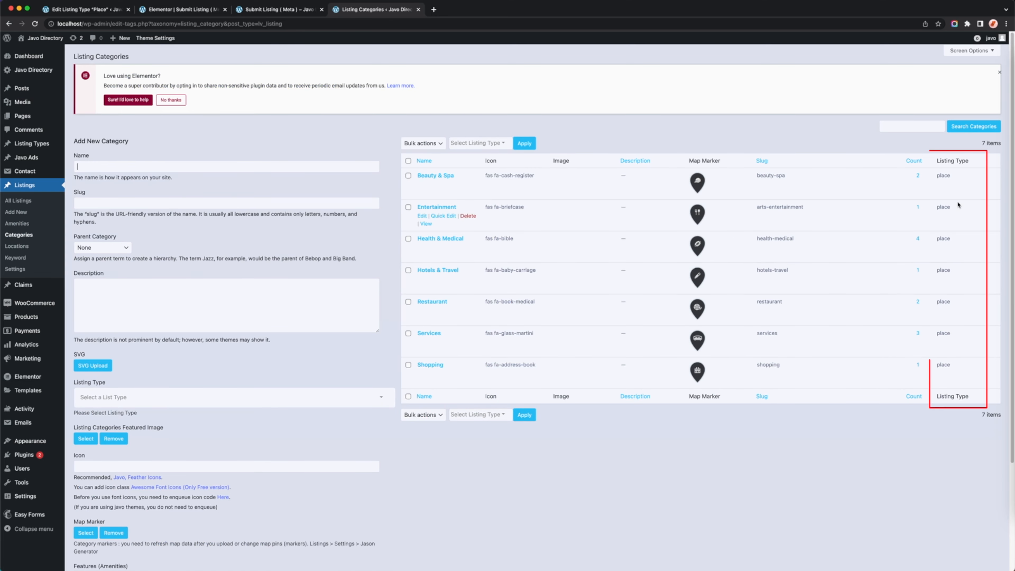
click(16, 223)
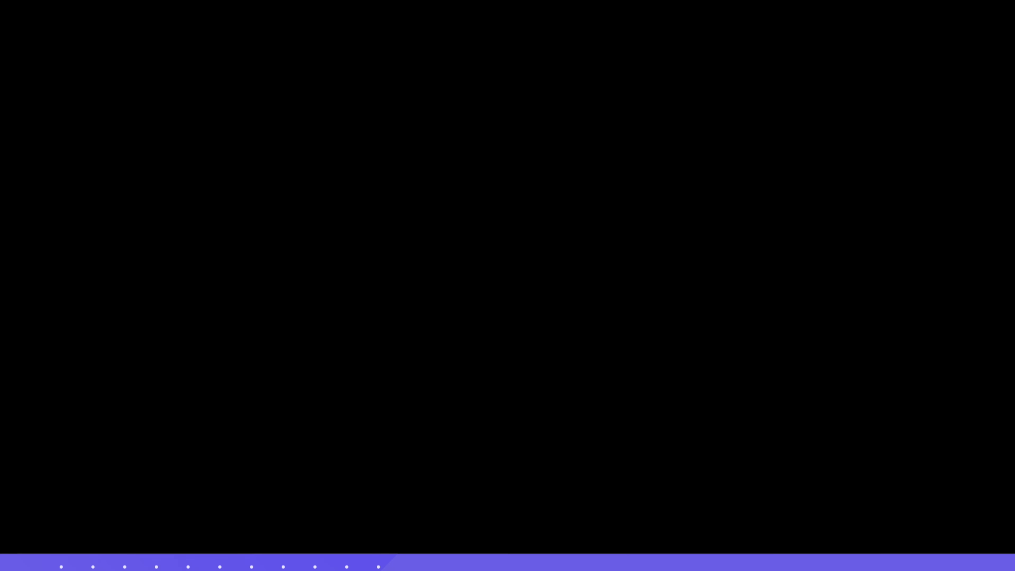